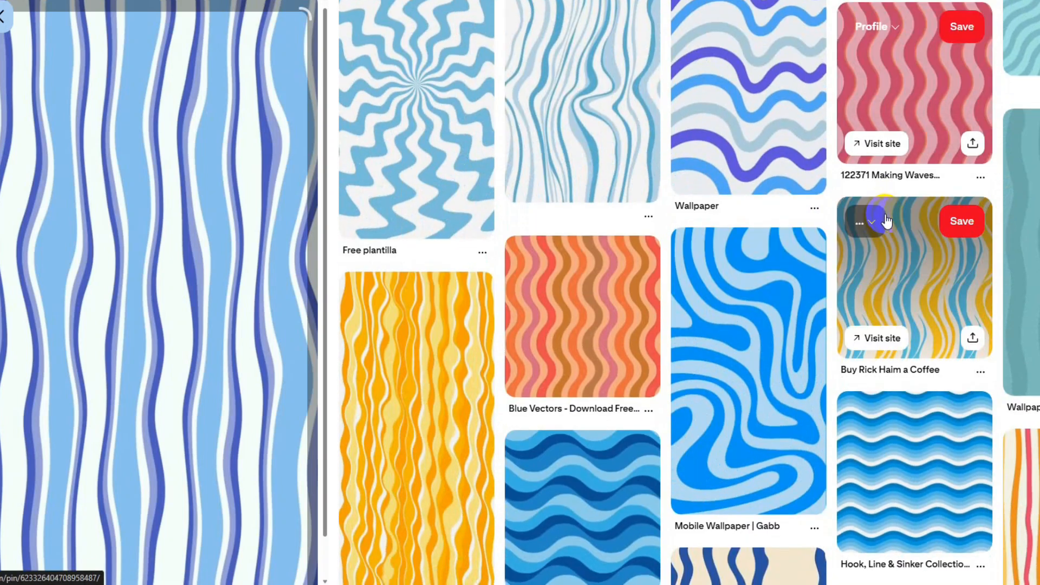
- Move the blue striped reference image from beside the artboard onto the artboard's upper area
scroll(885, 220, "down", 1)
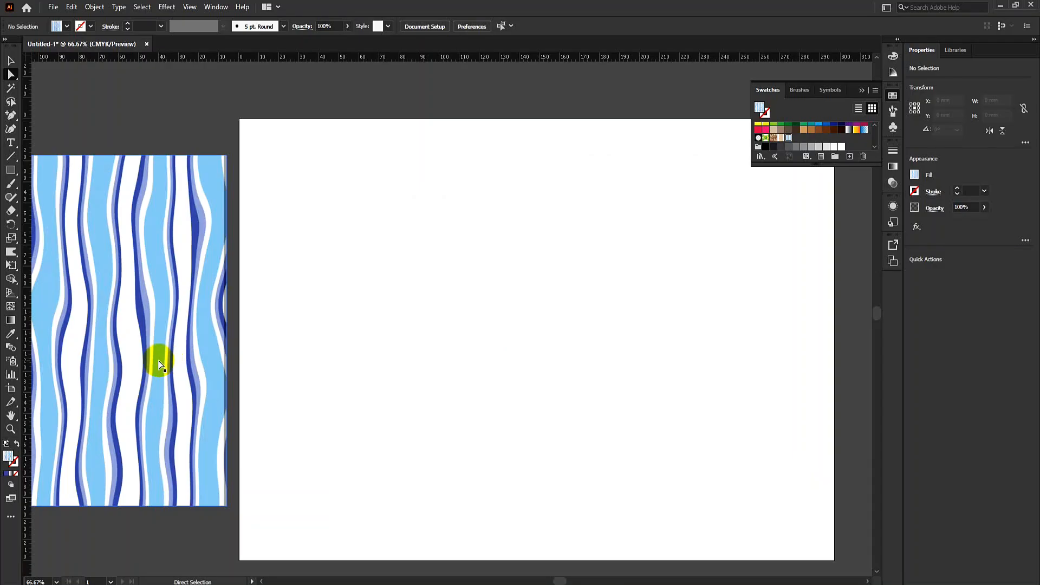
left_click_drag(158, 359, 498, 204)
left_click_drag(482, 274, 484, 224)
key("z")
left_click(446, 329)
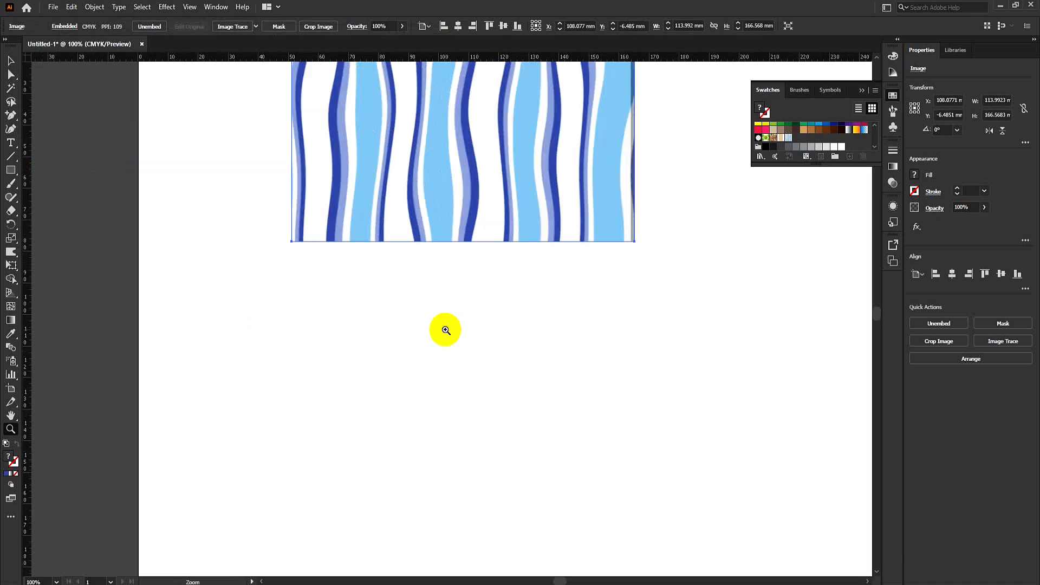
left_click(446, 329)
scroll(450, 285, "up", 3)
scroll(450, 290, "down", 2)
scroll(450, 292, "up", 2)
scroll(450, 292, "down", 1)
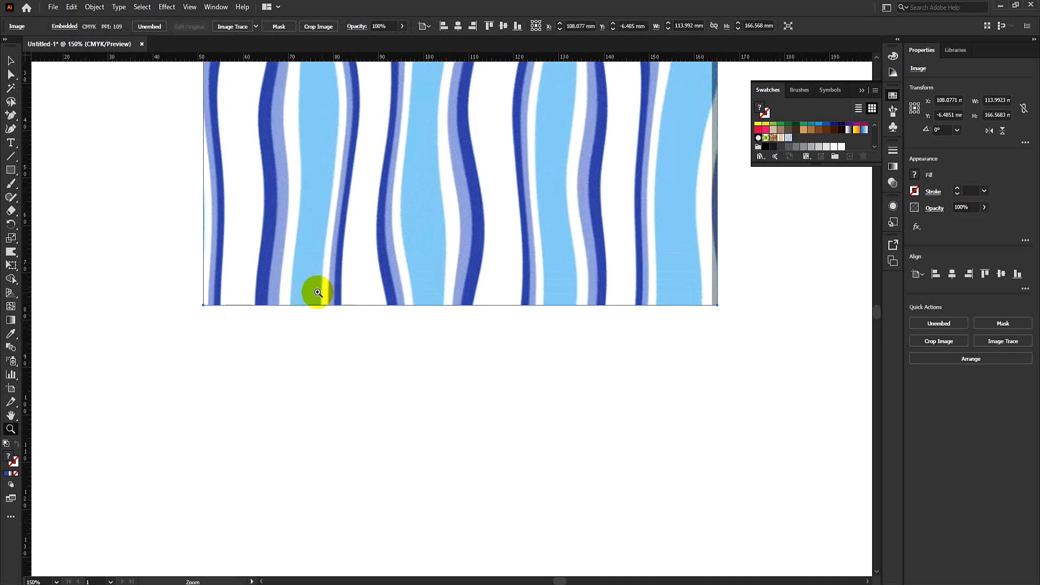
- Draw a narrow vertical rectangle about 2.9 by 36 mm below the reference image and fill it with the reference's sampled dark blue
left_click(11, 170)
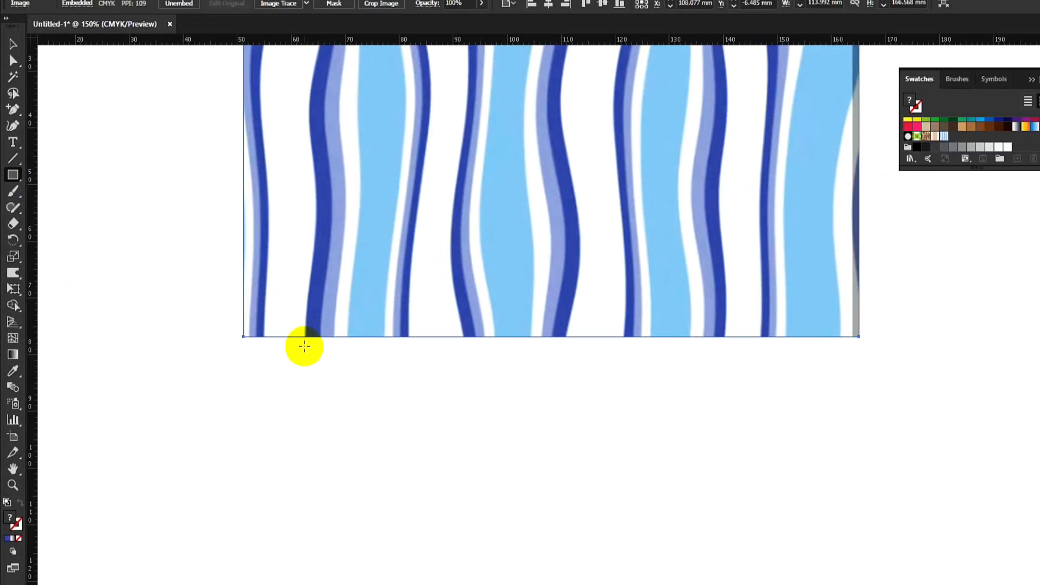
left_click_drag(304, 347, 318, 550)
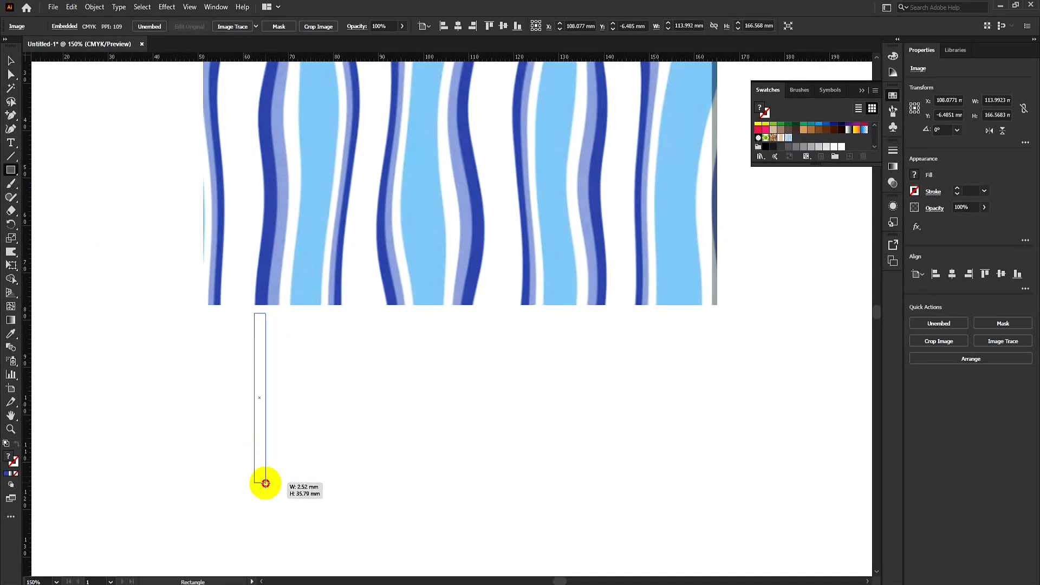
left_click_drag(267, 484, 267, 484)
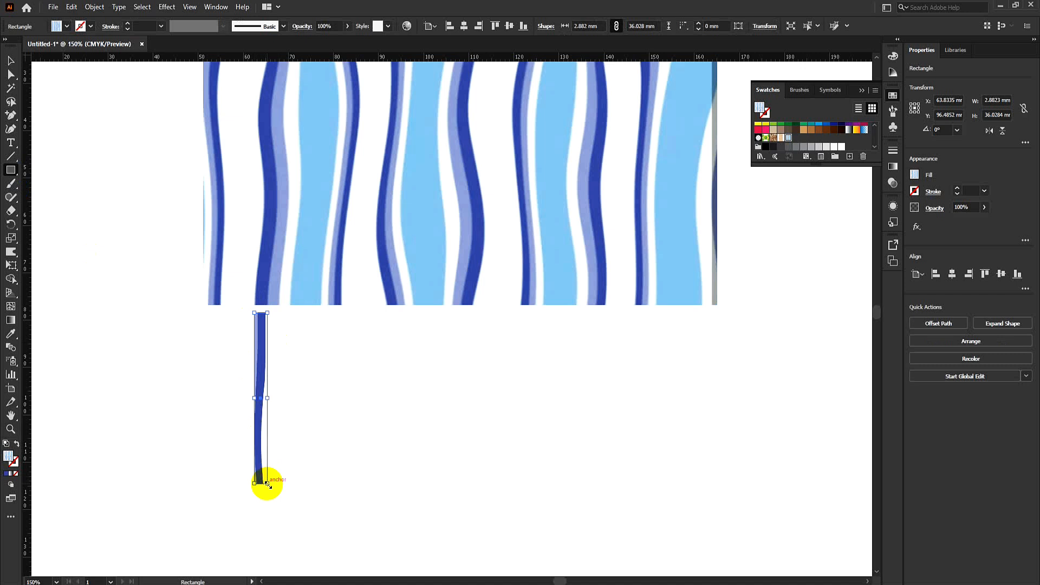
key("i")
left_click(266, 275)
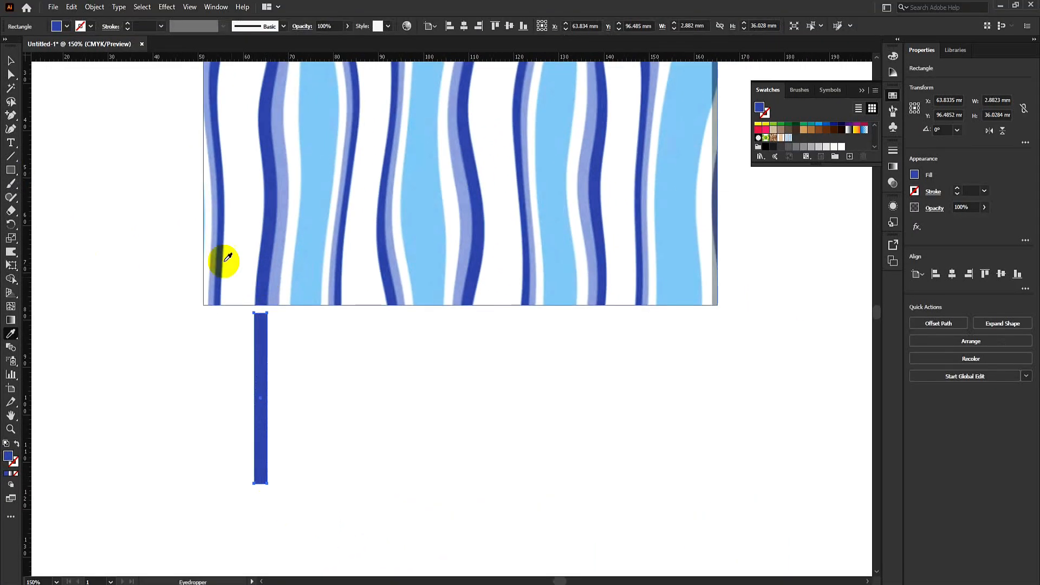
- Duplicate the dark blue strip so the copy touches its right edge, and fill the copy with the reference's sampled lavender blue
left_click(11, 60)
left_click(275, 382)
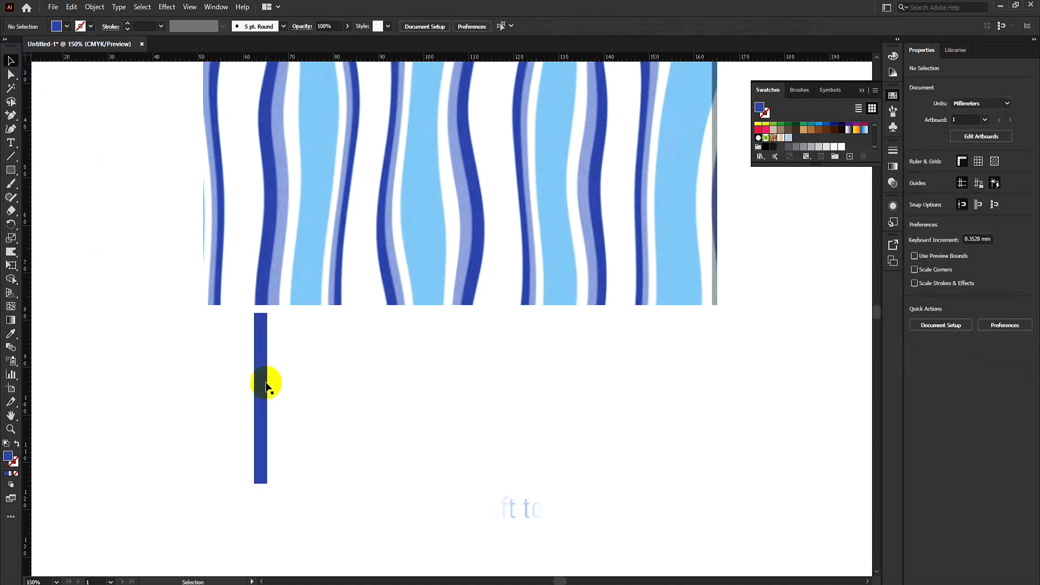
left_click_drag(266, 385, 273, 384)
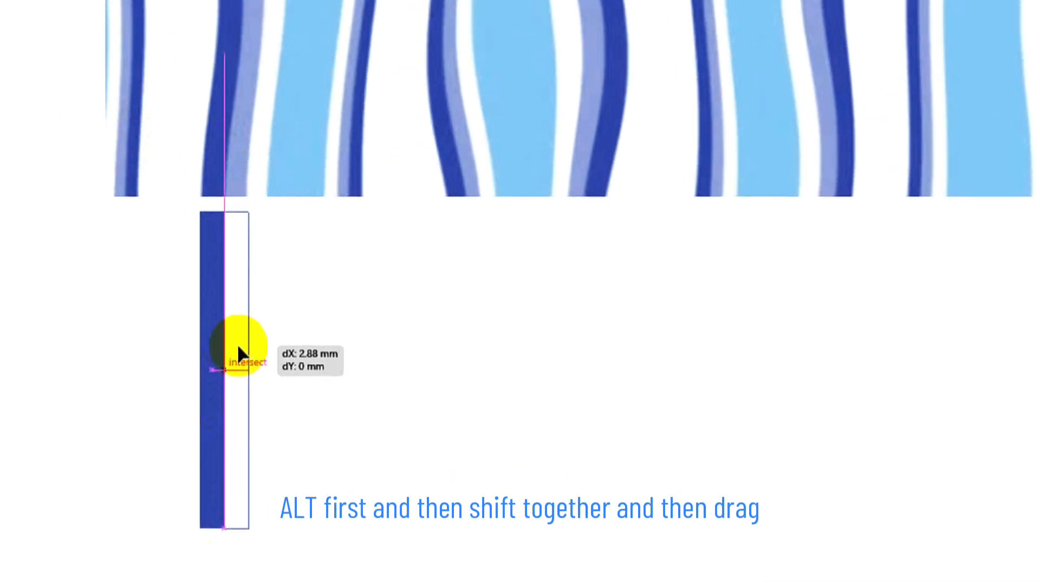
left_click_drag(238, 347, 238, 347)
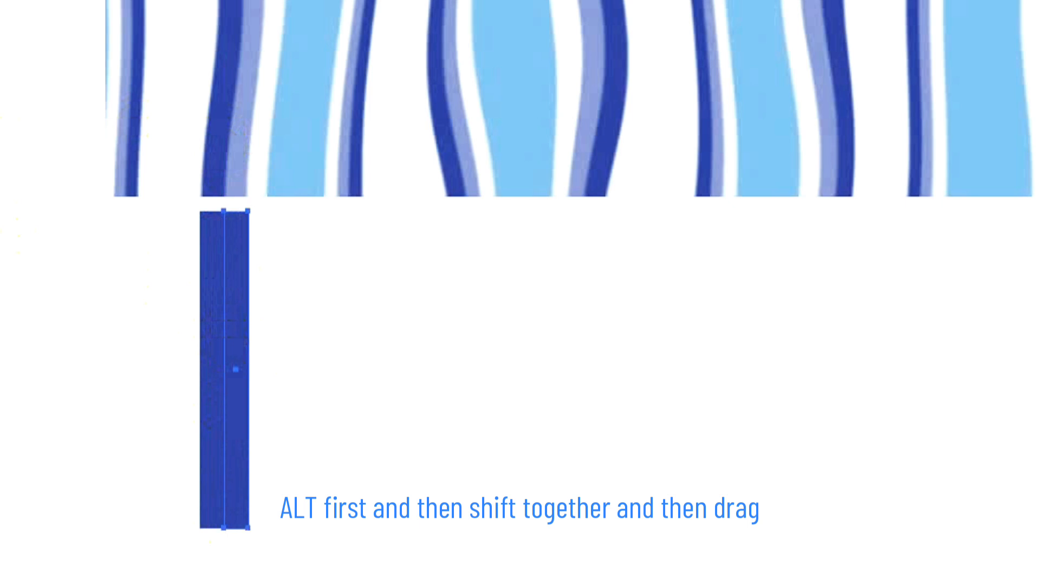
key("i")
left_click(243, 174)
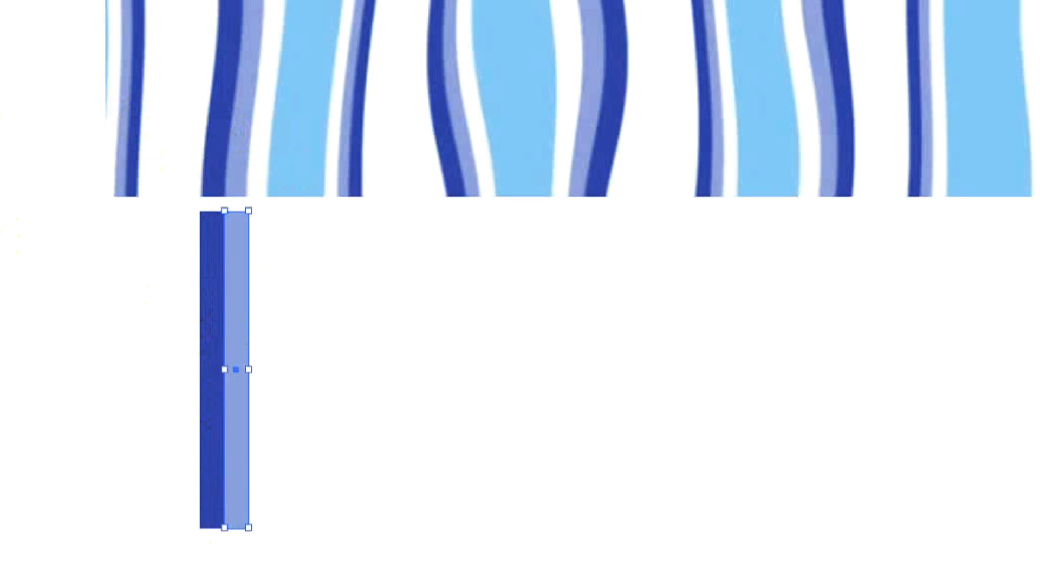
- Add a copy of the lavender strip against its right edge, narrow it to about 1.9 mm, and fill it with the grey K=20 swatch
left_click(308, 339)
left_click_drag(241, 366, 265, 369)
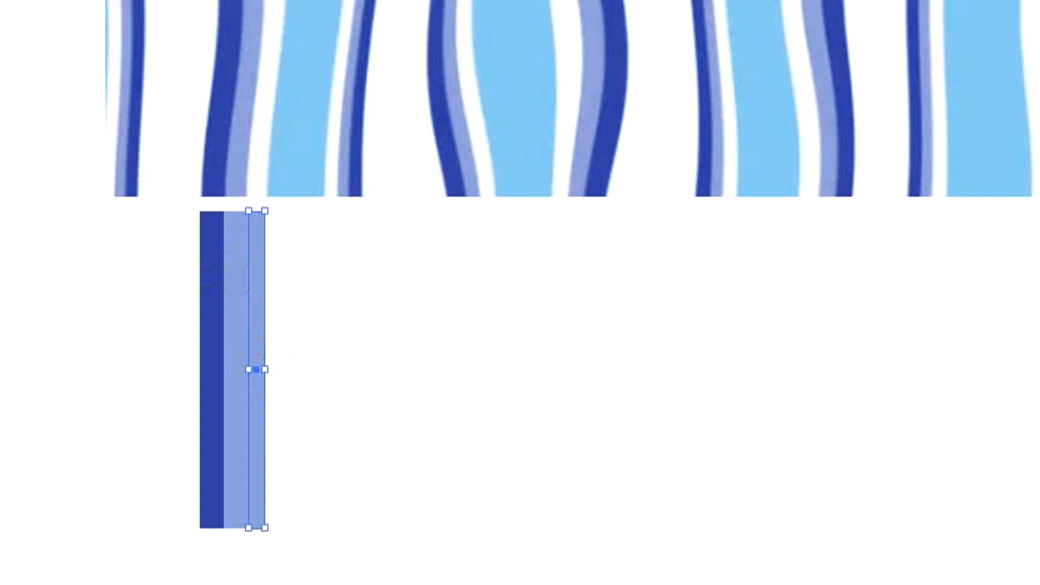
key("i")
left_click(259, 156)
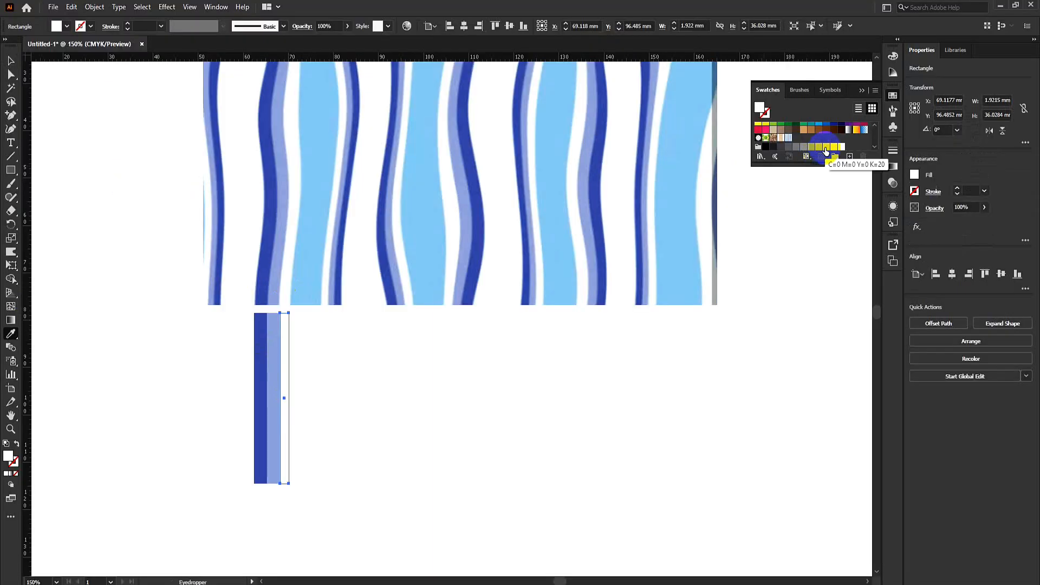
left_click(825, 148)
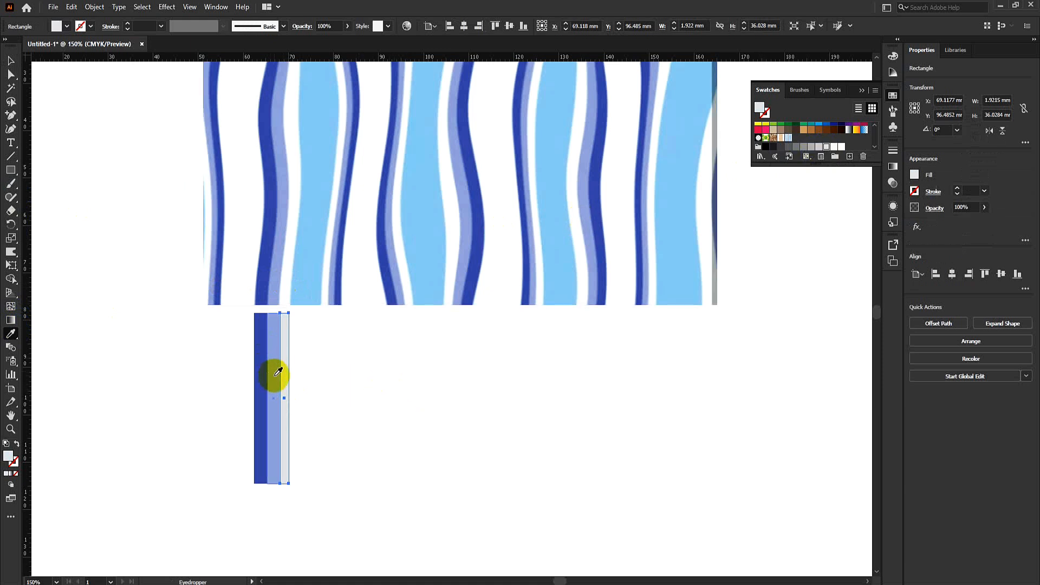
- Add a copy of the grey strip to its right, widen it to about 7.2 mm, and fill it with the reference's sampled light blue
left_click(8, 62)
left_click(131, 274)
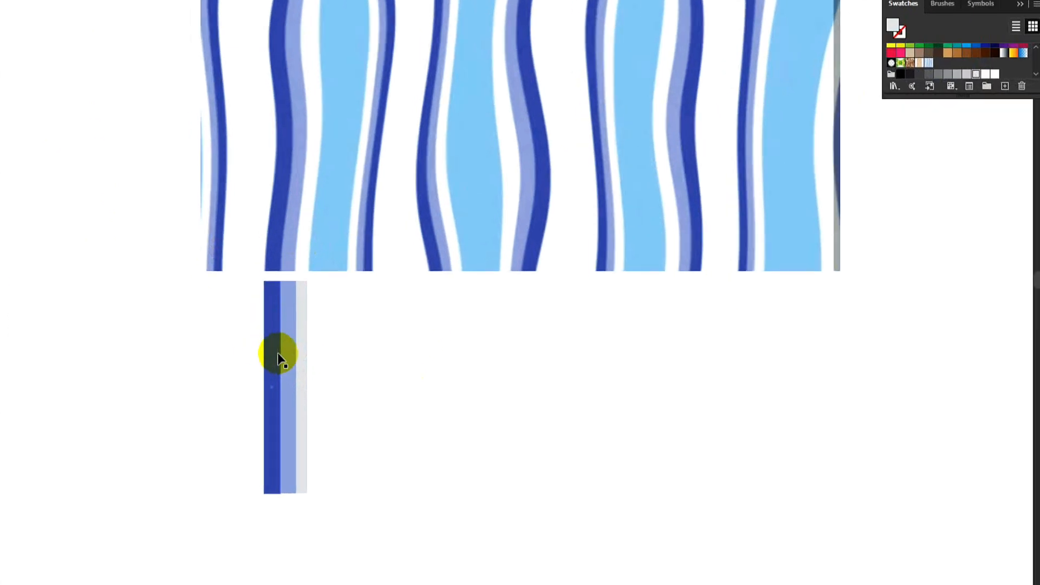
left_click(270, 374)
left_click_drag(376, 297, 476, 336)
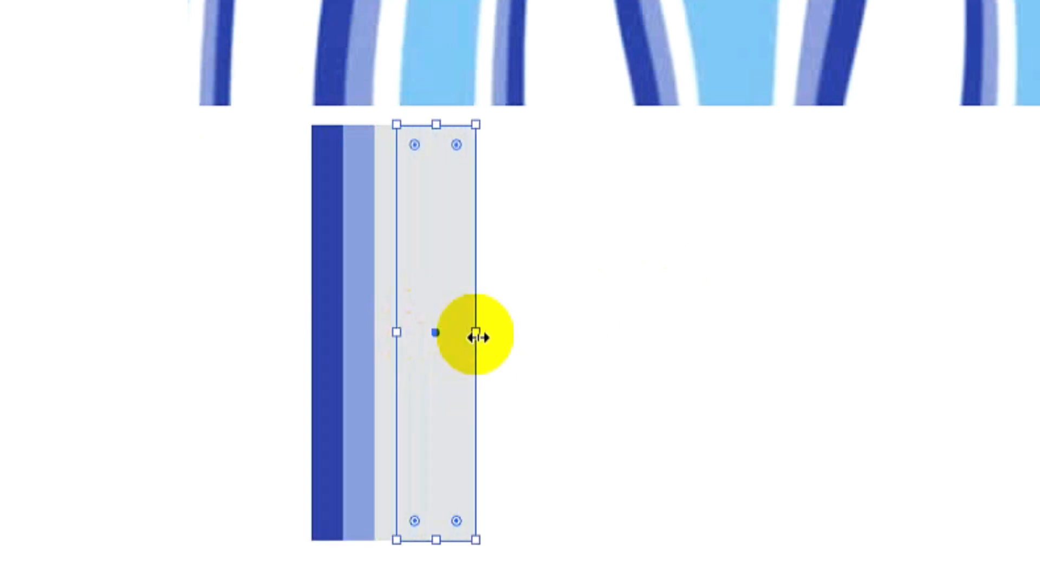
key("i")
left_click(432, 55)
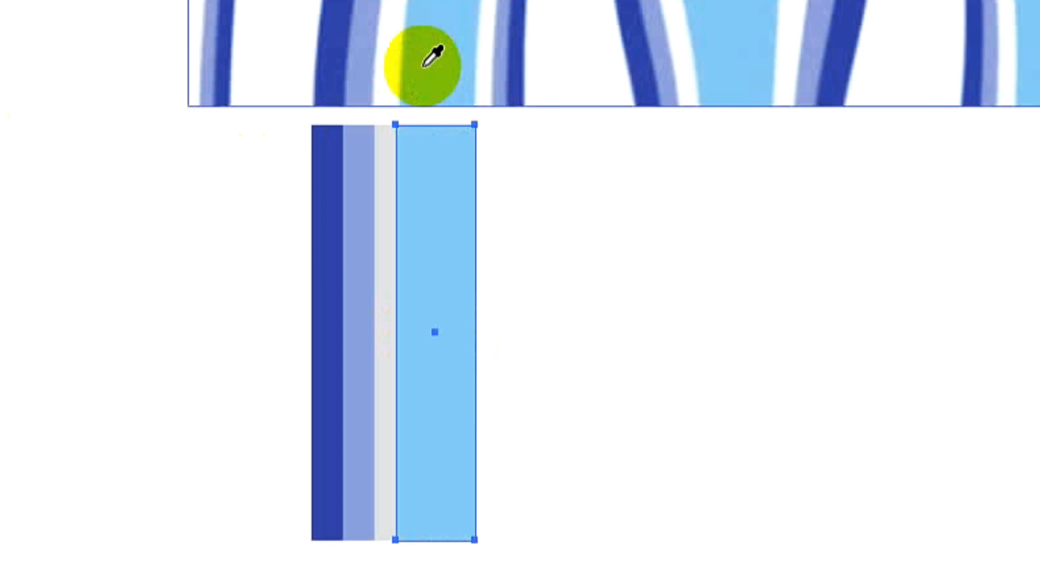
- Duplicate the grey, lavender and dark blue strips in mirrored order against the right side of the light blue strip
left_click(675, 296)
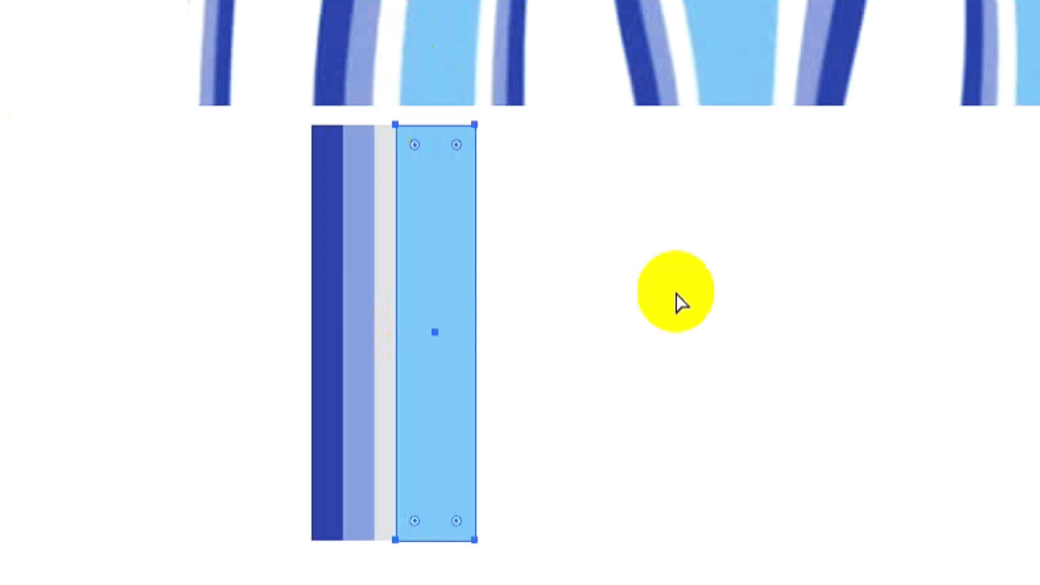
left_click(383, 284)
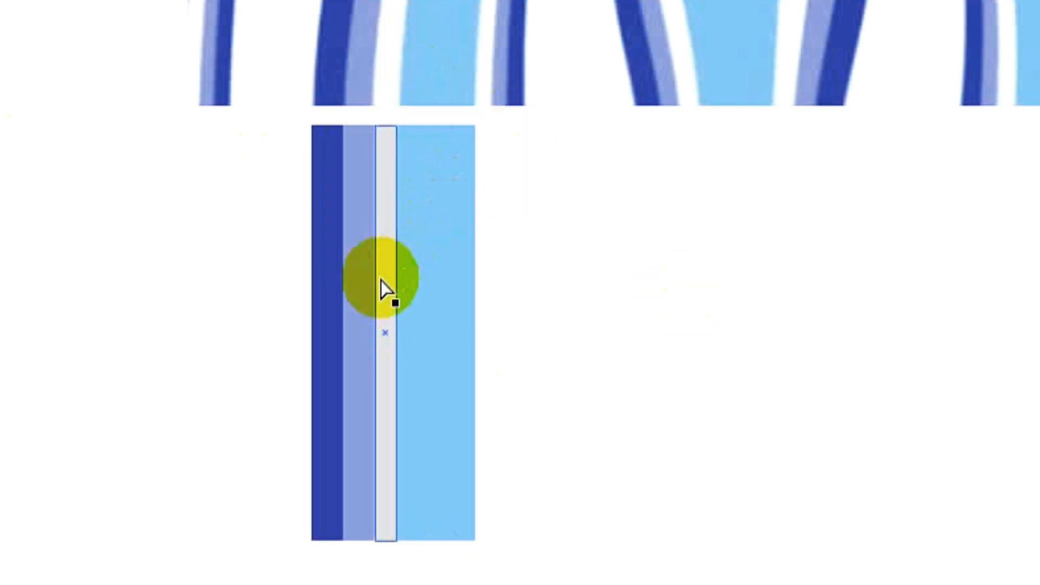
left_click_drag(383, 307, 489, 311)
left_click(564, 313)
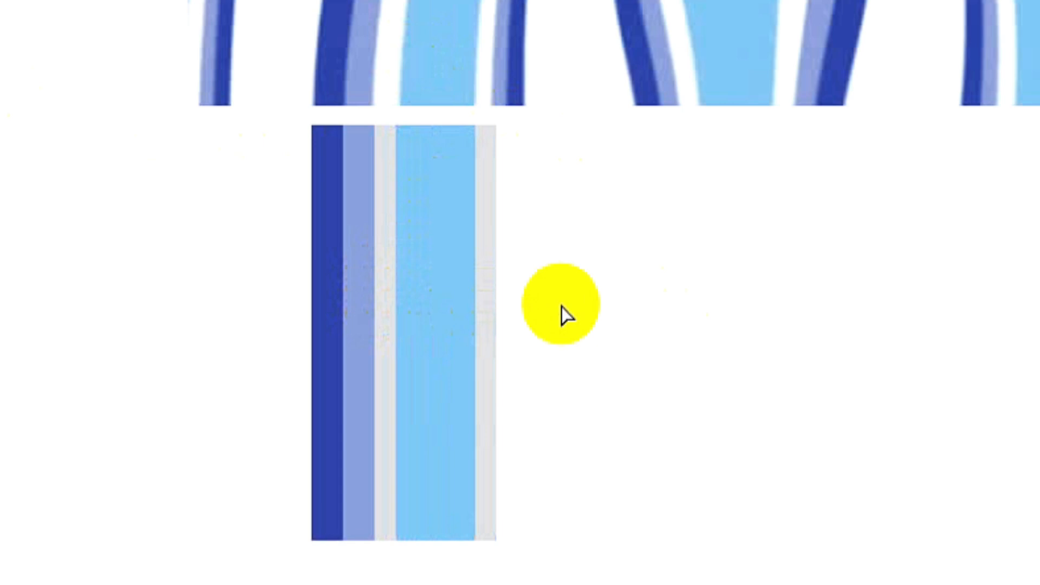
left_click_drag(361, 325, 517, 323)
left_click_drag(334, 325, 550, 320)
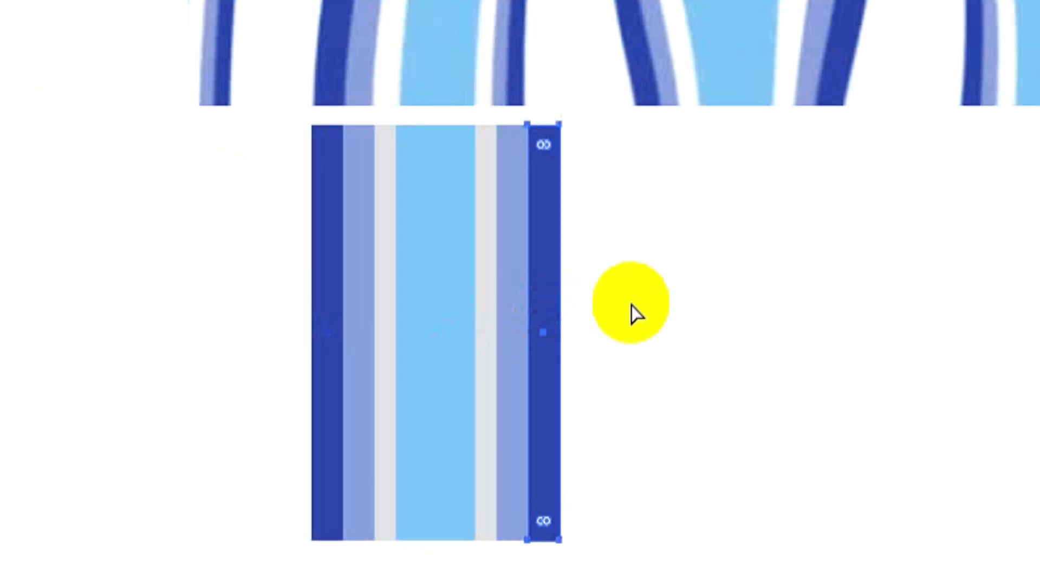
left_click(630, 300)
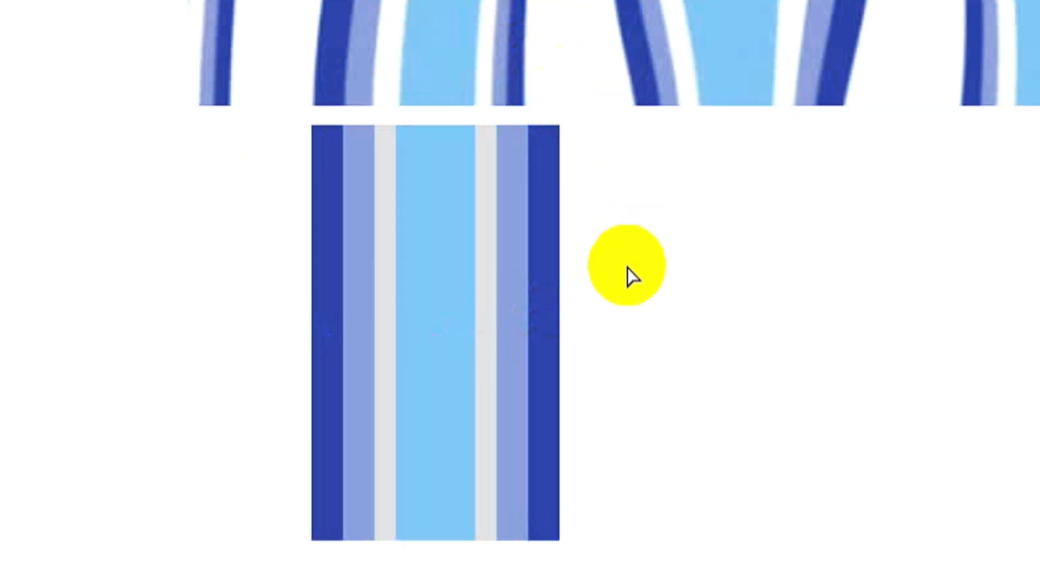
- Duplicate the light blue strip to the right of the last dark blue strip and fill the copy with the narrow strips' light grey
left_click(530, 273)
left_click(430, 281)
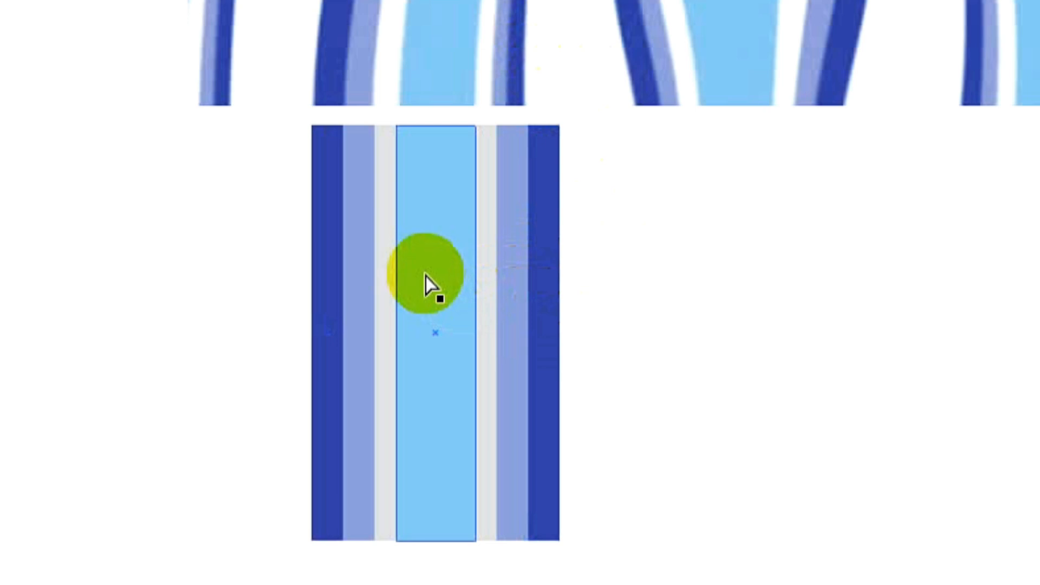
left_click_drag(431, 275, 596, 278)
key("i")
left_click(576, 31)
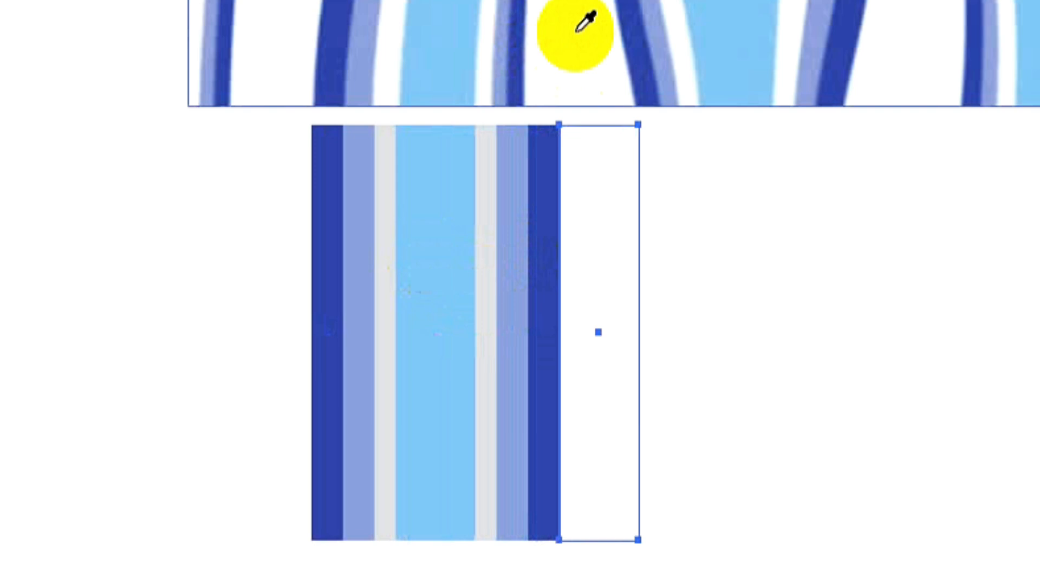
left_click(485, 238)
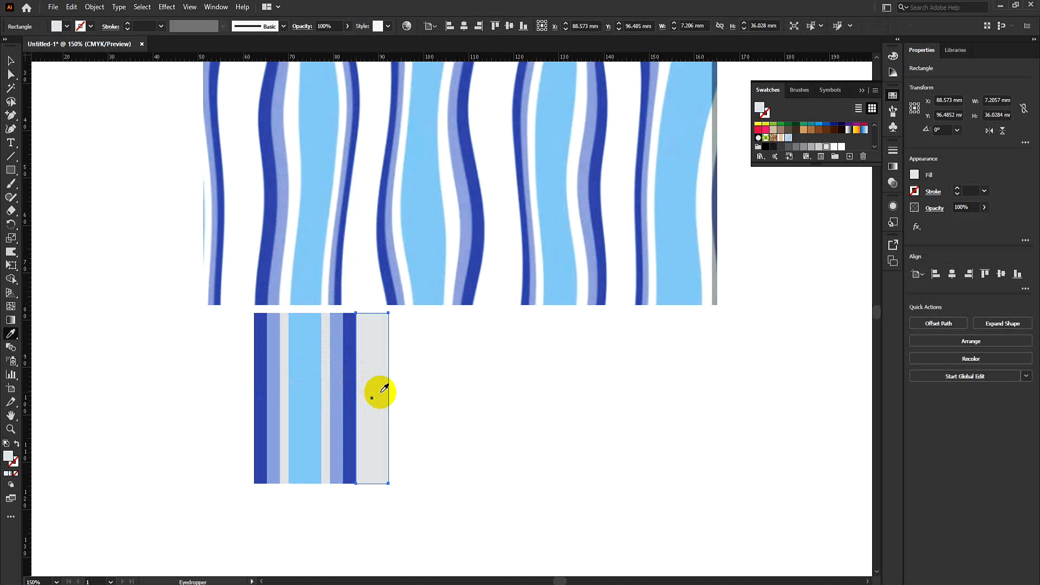
left_click(10, 61)
left_click(149, 243)
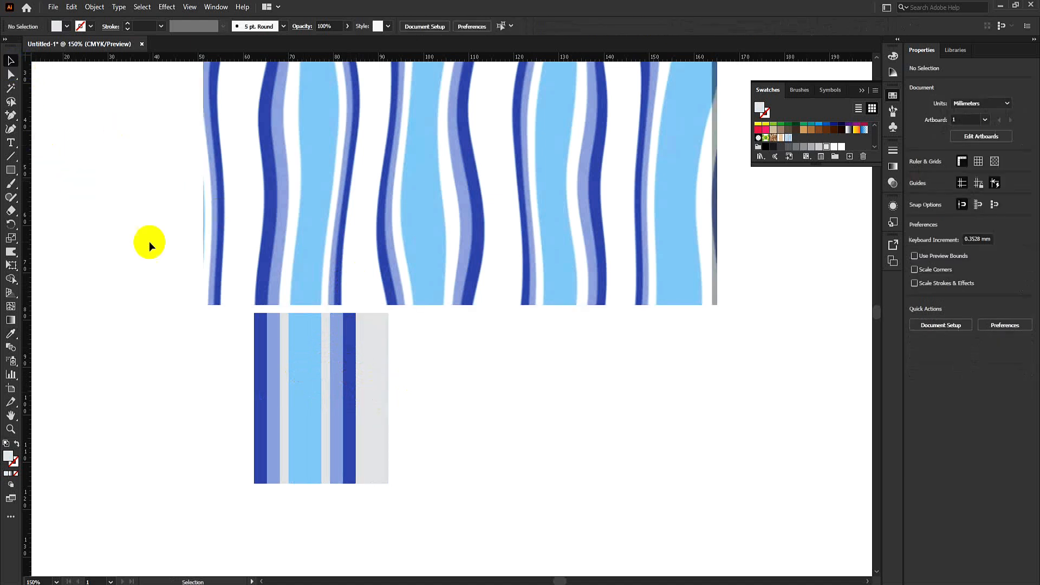
- Move the reference image upward, away from the set of strips
left_click_drag(334, 279, 341, 130)
scroll(325, 250, "down", 2)
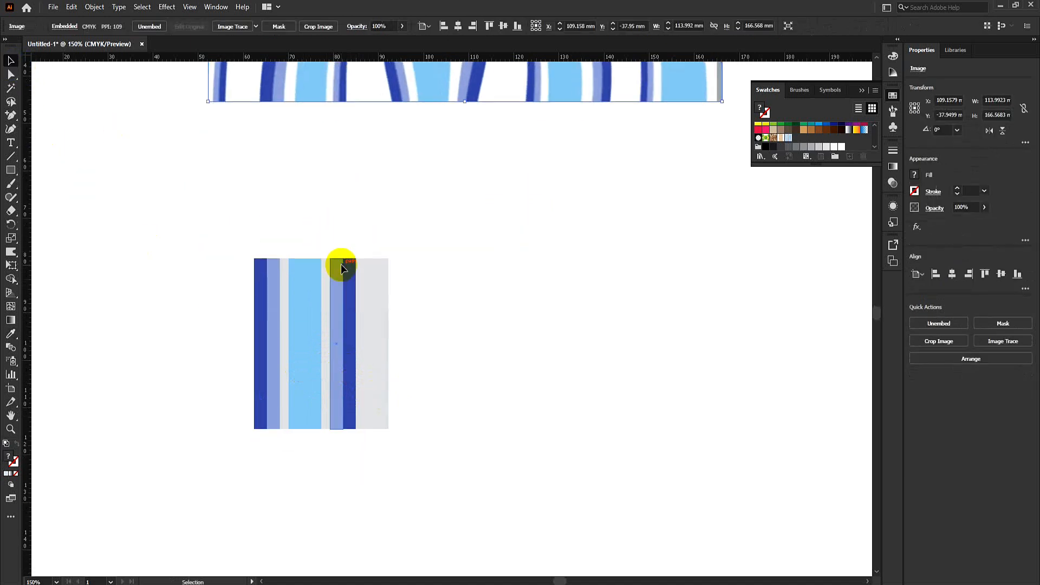
scroll(341, 268, "down", 3)
- Move the bottom anchor points of all the strips straight down, lengthening the set to about 98 mm
left_click(12, 80)
left_click_drag(226, 298, 433, 365)
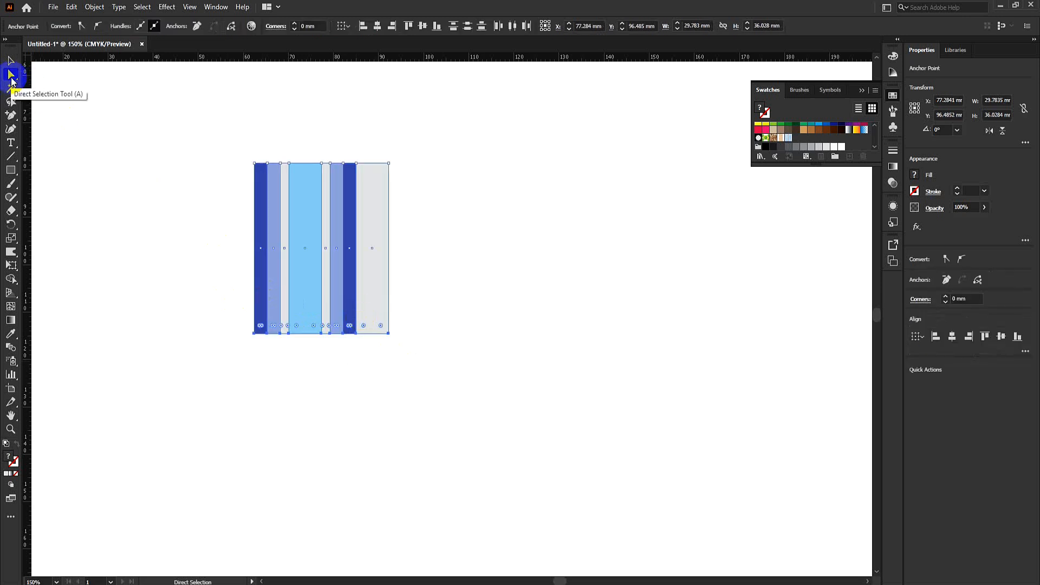
left_click_drag(211, 297, 419, 356)
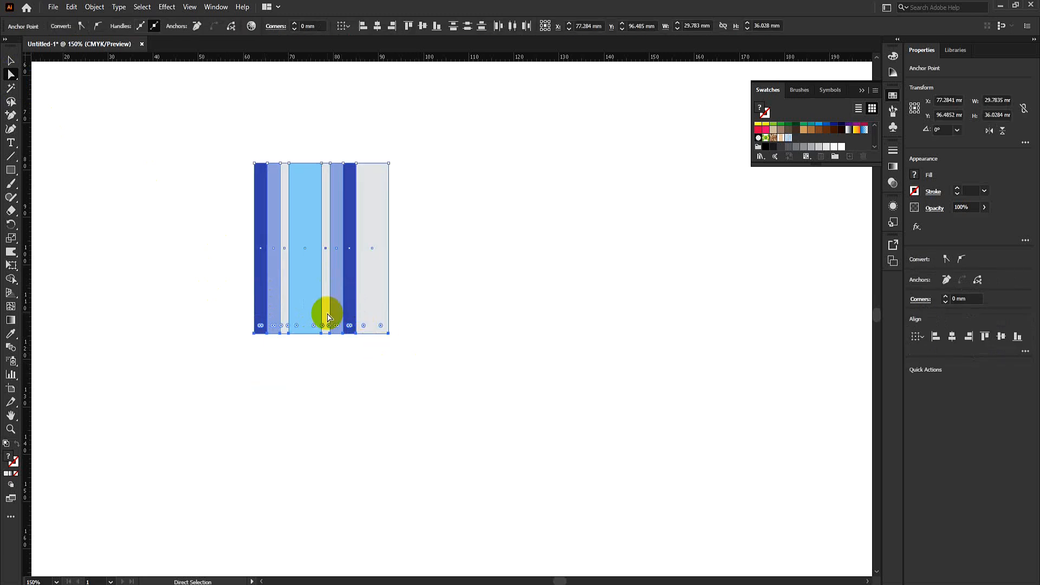
key("Down")
key("Down")
key("Down")
key("Down")
key("Down")
key("Down")
key("Down")
key("Down")
key("Down")
key("Down")
key("Down")
key("Down")
key("Down")
key("Down")
key("Down")
key("Down")
key("Down")
key("Down")
key("Down")
key("Down")
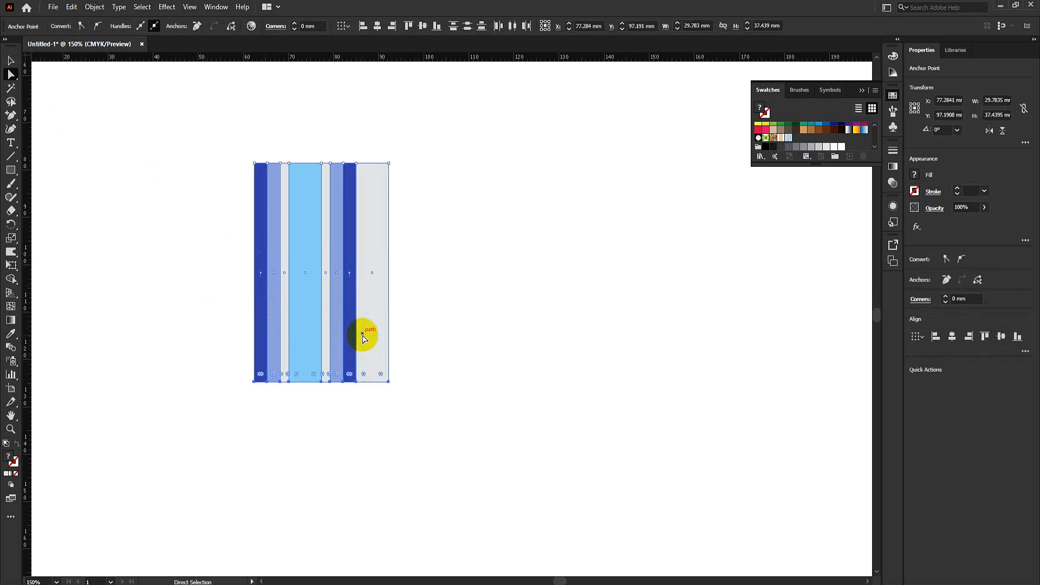
scroll(362, 335, "down", 2)
key("Down")
key("Down")
key("Down")
key("Down")
key("Down")
key("Down")
key("Down")
key("Down")
key("Down")
key("Down")
key("Down")
key("Down")
key("Down")
key("Down")
key("Down")
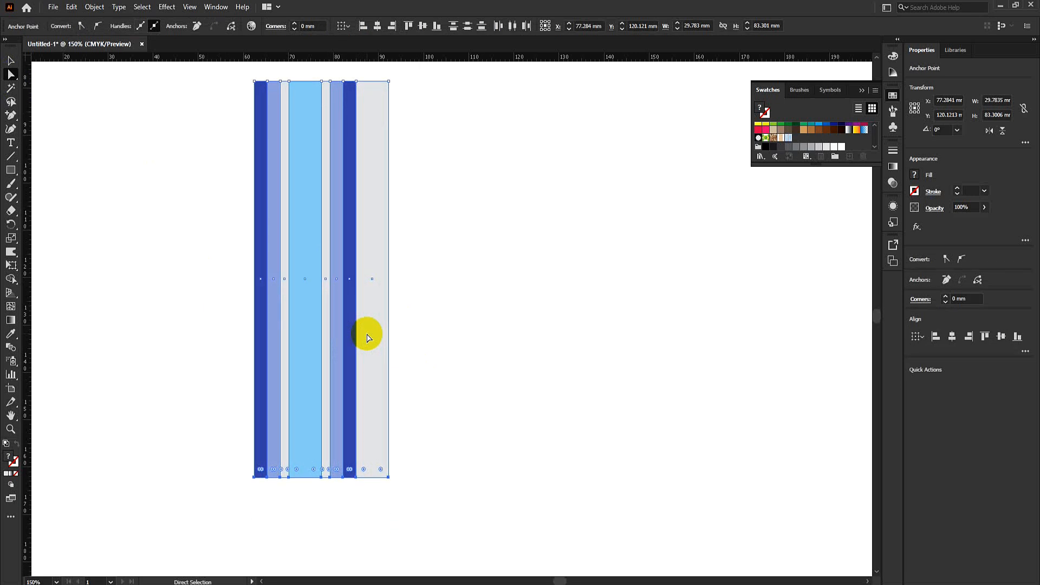
left_click(452, 282)
scroll(452, 282, "up", 1)
scroll(452, 282, "down", 1)
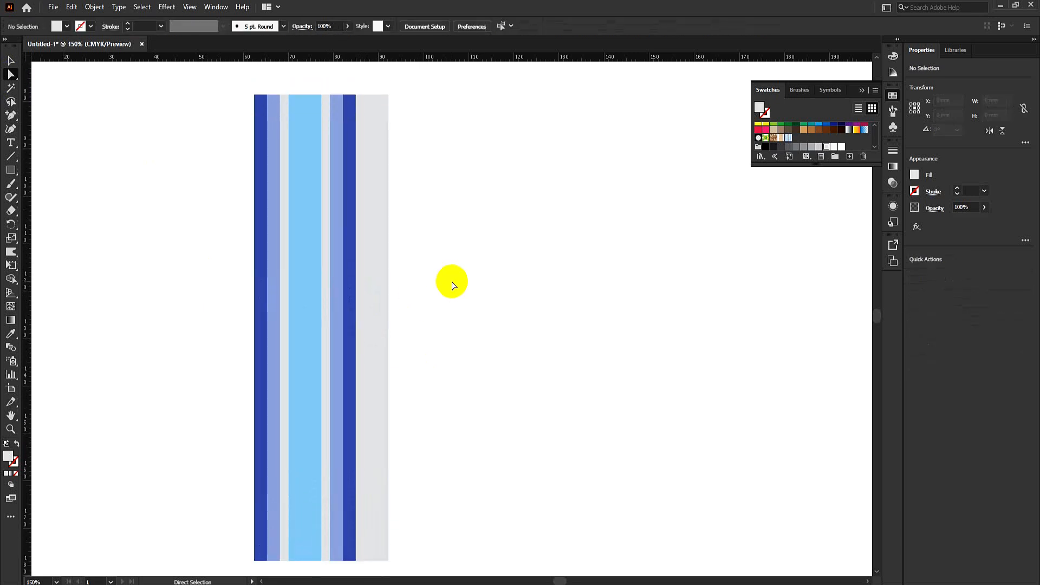
scroll(452, 282, "up", 3)
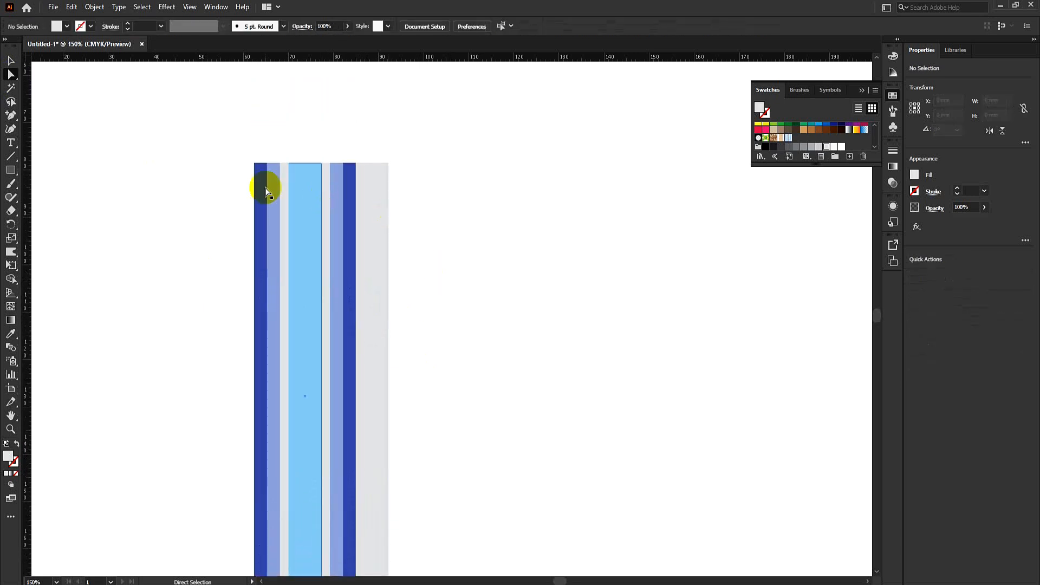
left_click(323, 193)
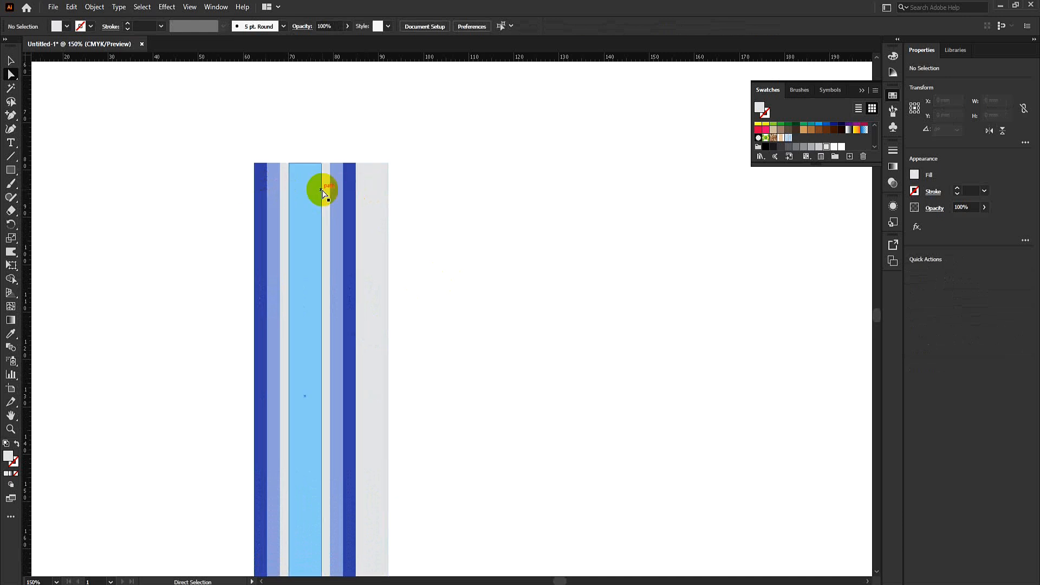
left_click(302, 134)
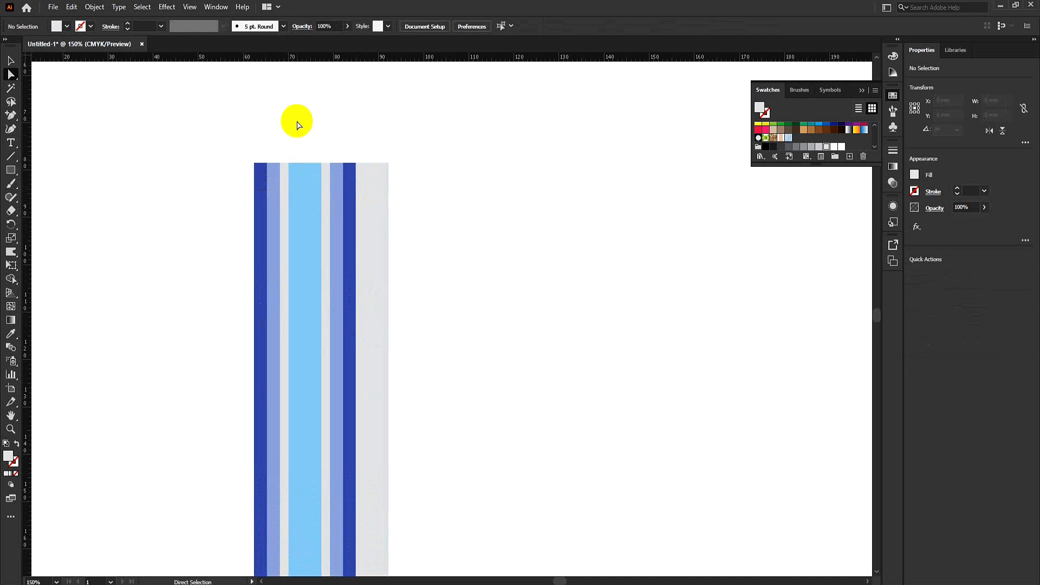
- Show the rulers, place horizontal guides across the strips at about 85 mm and 170 mm, and lock the guides
key("ctrl+r")
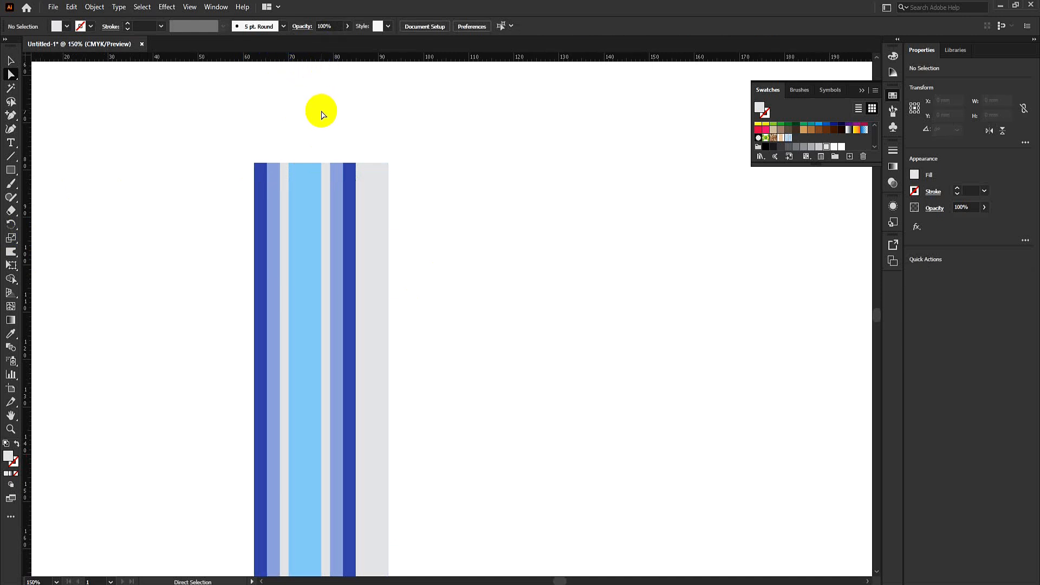
left_click_drag(340, 58, 336, 194)
scroll(413, 201, "down", 4)
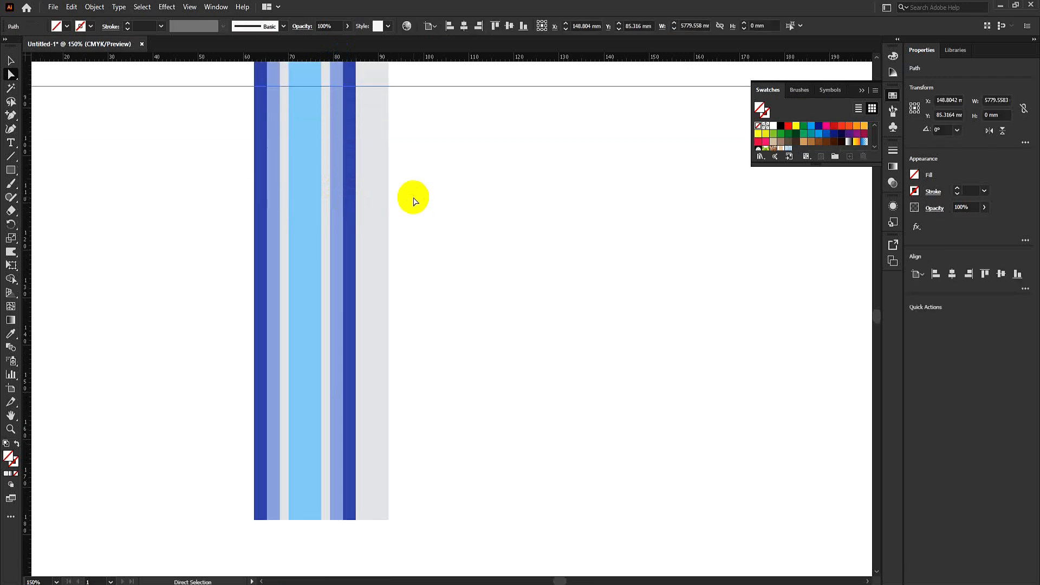
left_click_drag(401, 58, 366, 466)
scroll(413, 359, "up", 2)
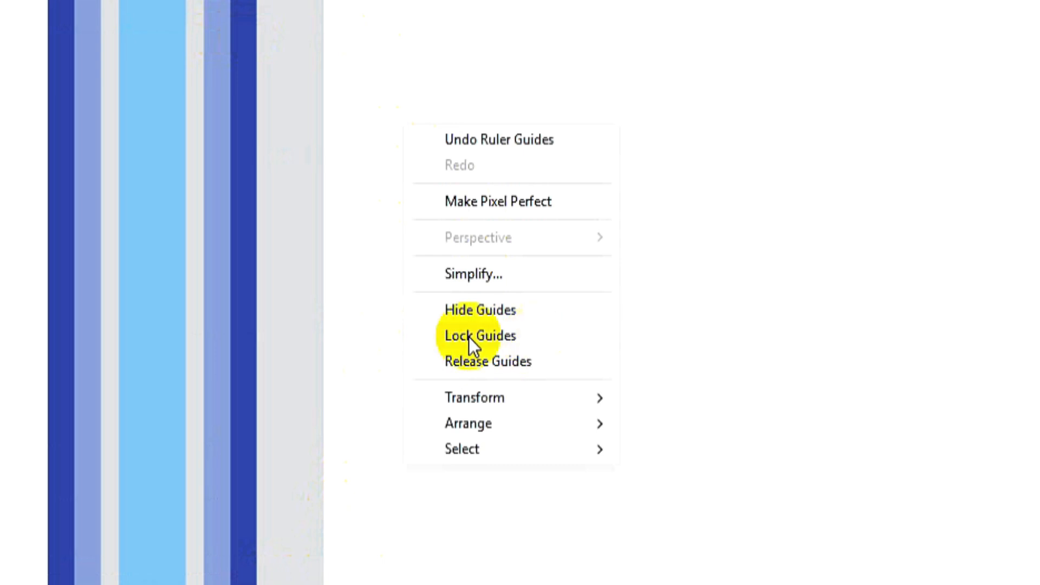
left_click(484, 337)
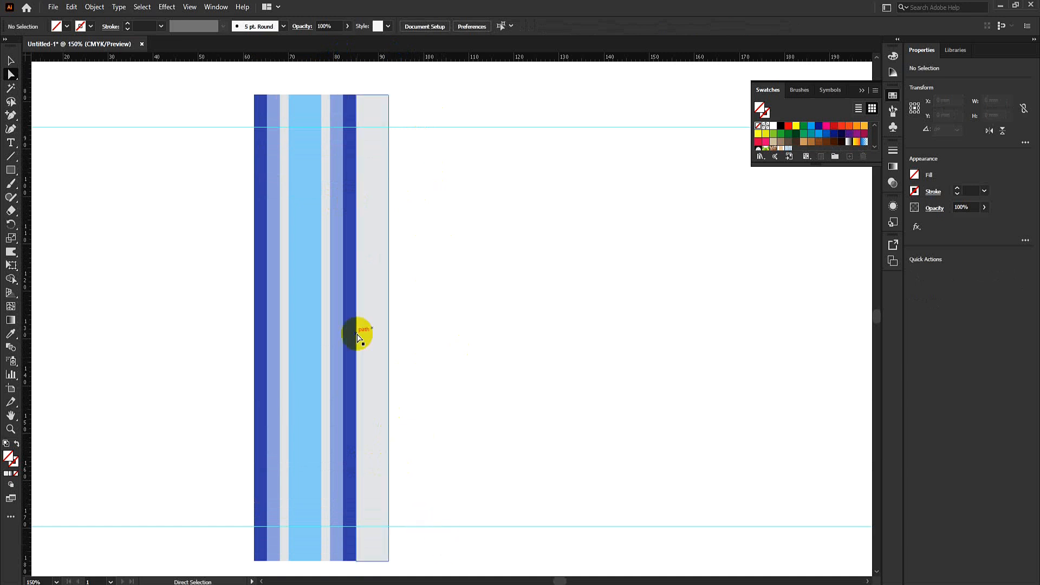
- Add an anchor point on each long side of the leftmost dark blue strip at the upper guide
scroll(356, 332, "up", 1)
key("z")
left_click_drag(225, 102, 372, 254)
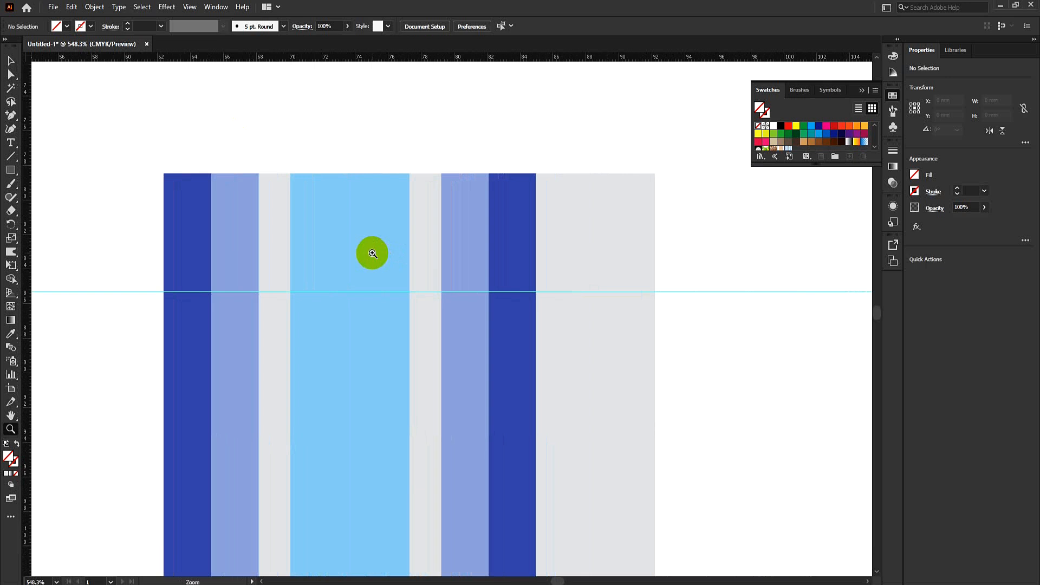
left_click(12, 76)
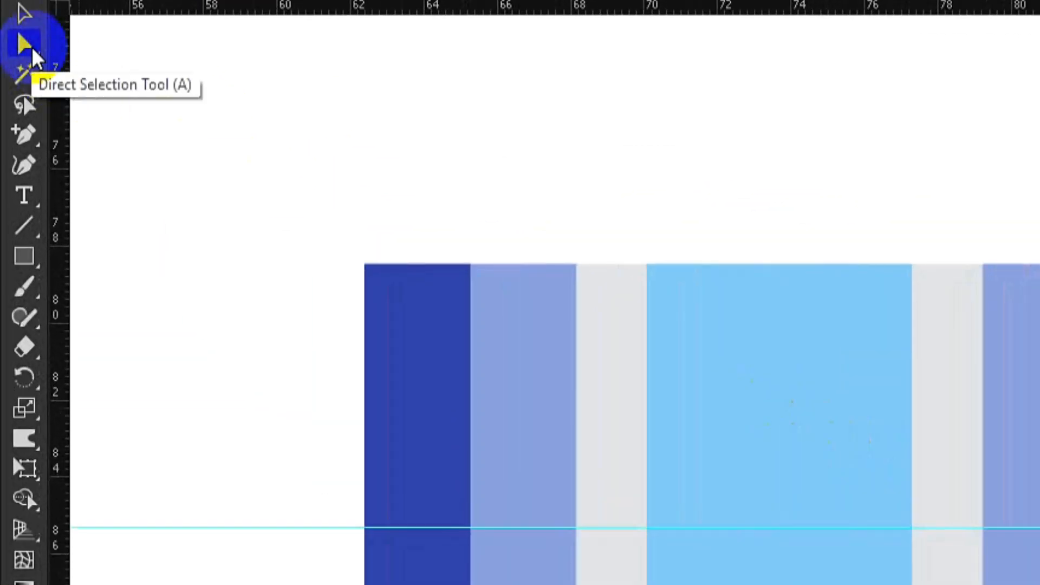
left_click(407, 385)
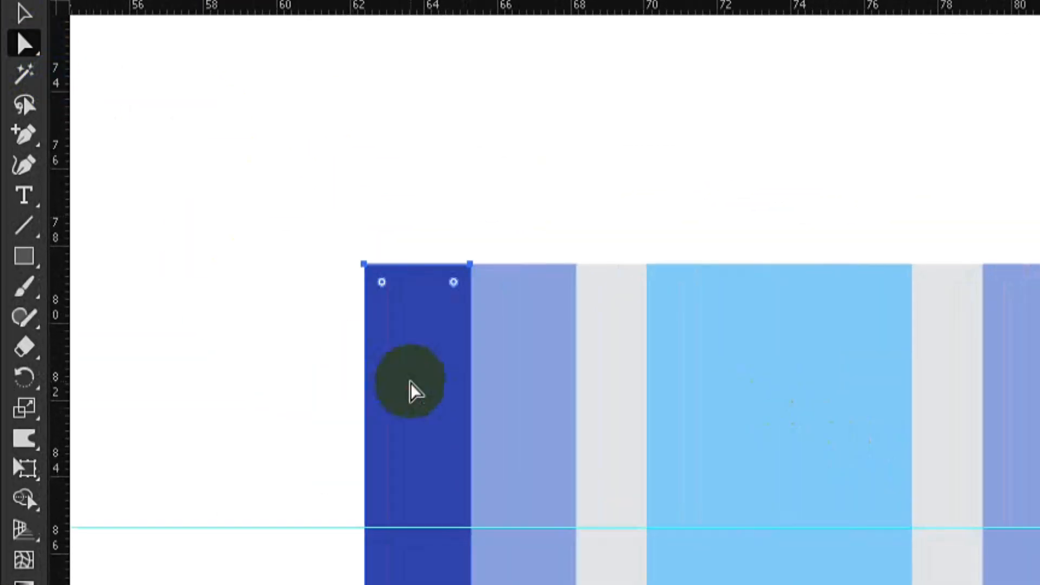
left_click_drag(23, 135, 277, 174)
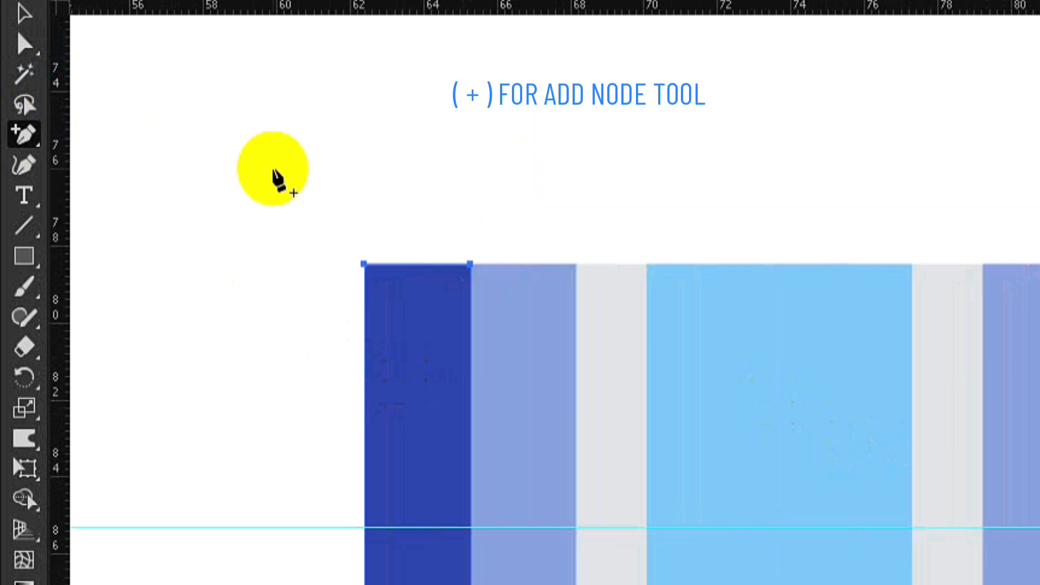
left_click(363, 519)
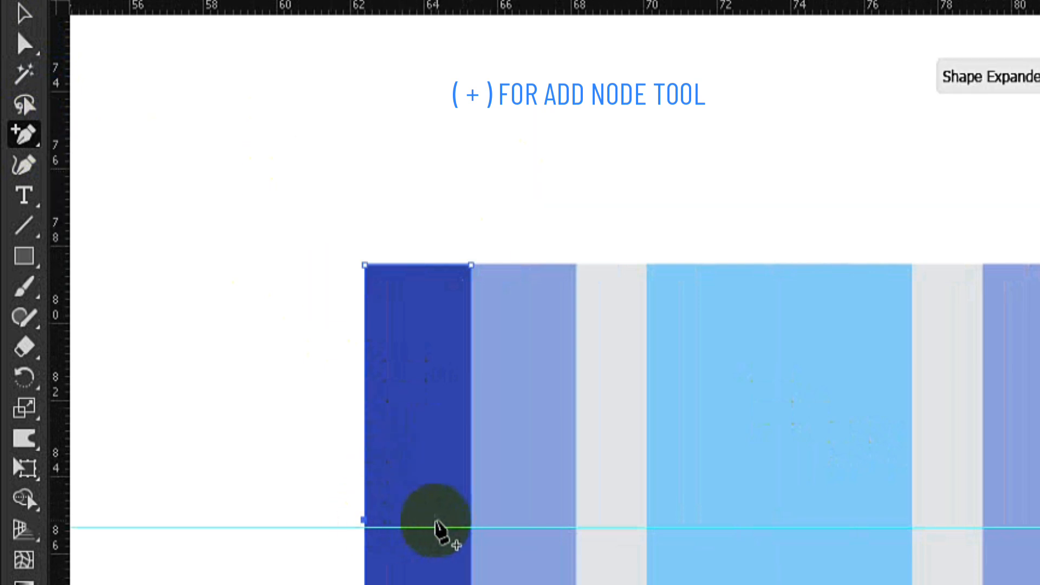
left_click(471, 521)
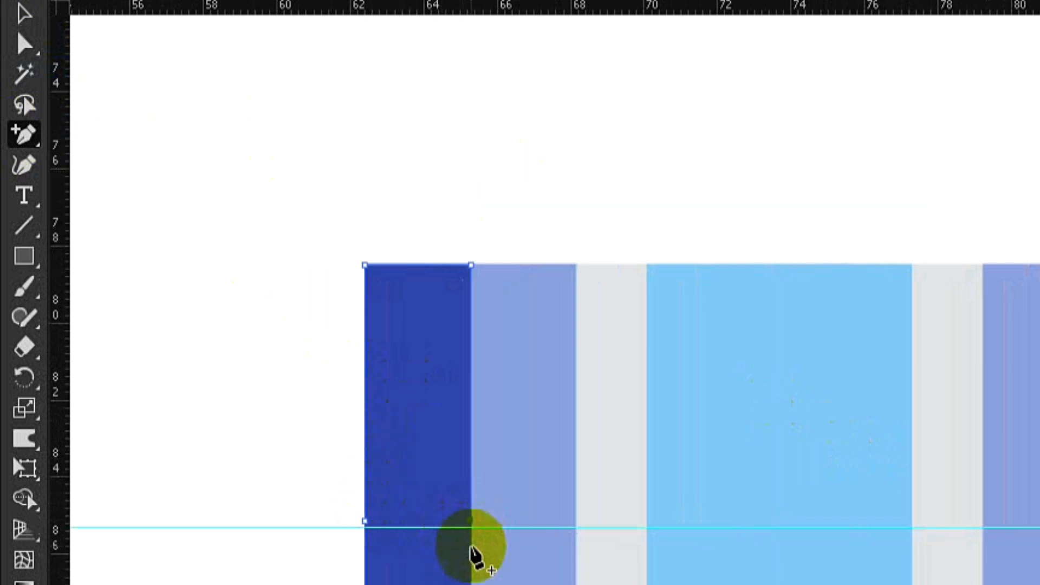
- Add an anchor point on both sides of the first lavender strip at the upper guide
left_click(35, 52)
left_click(514, 406)
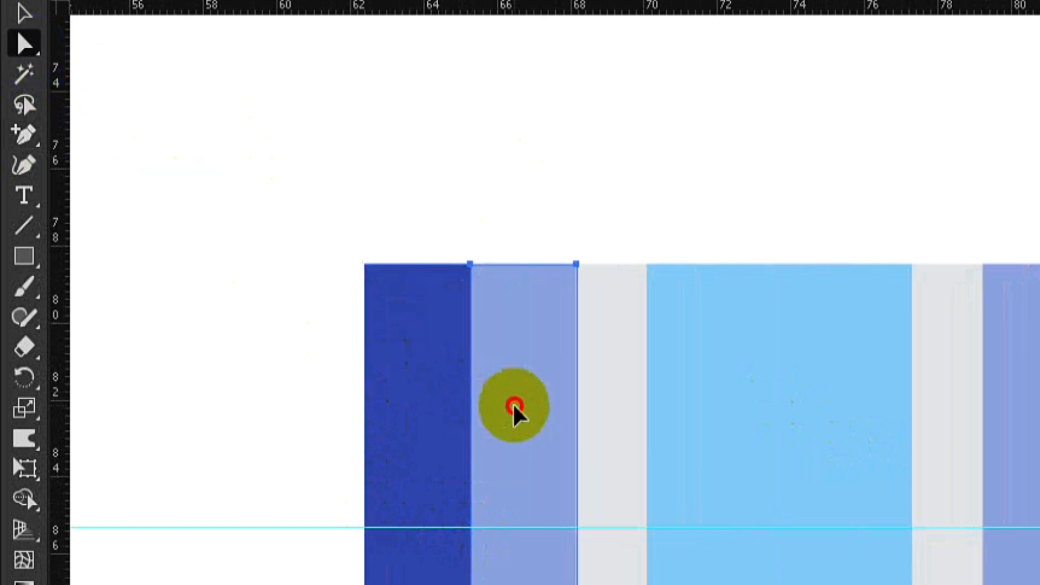
left_click(23, 134)
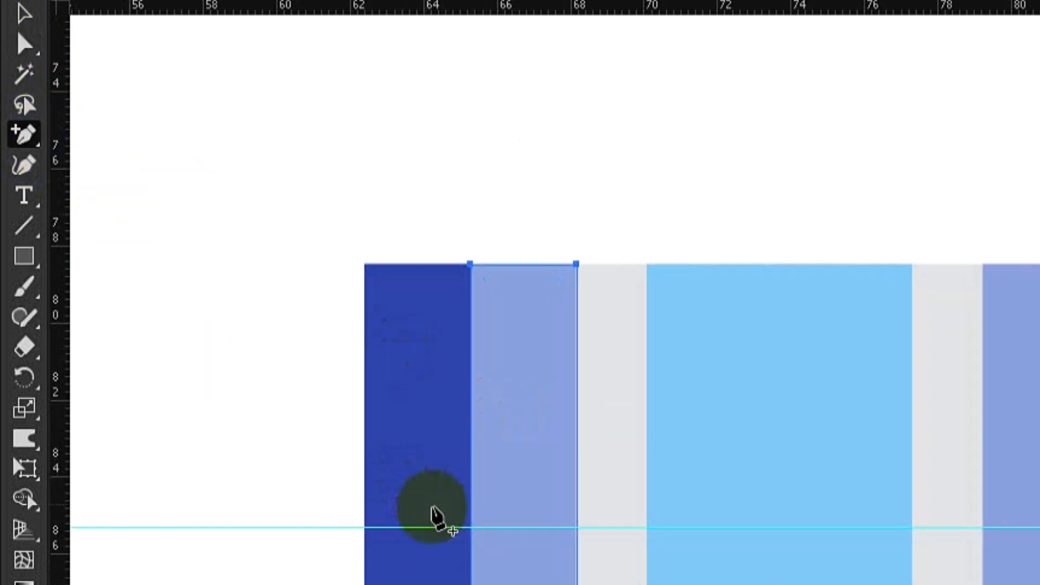
left_click(470, 514)
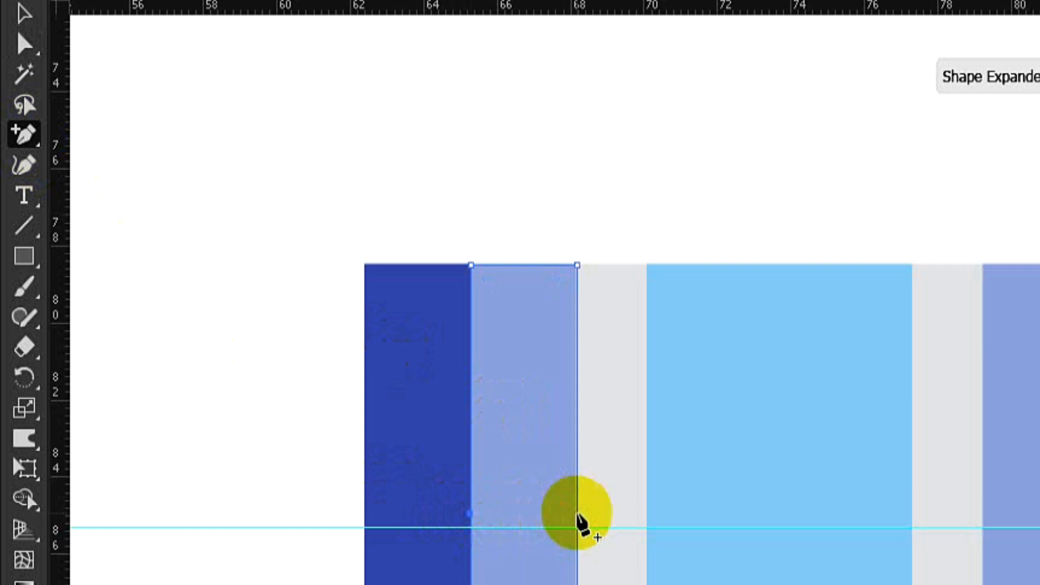
left_click(577, 513)
- Add anchor points at the upper guide on both sides of the narrow grey strip left of the light blue one
left_click(23, 44)
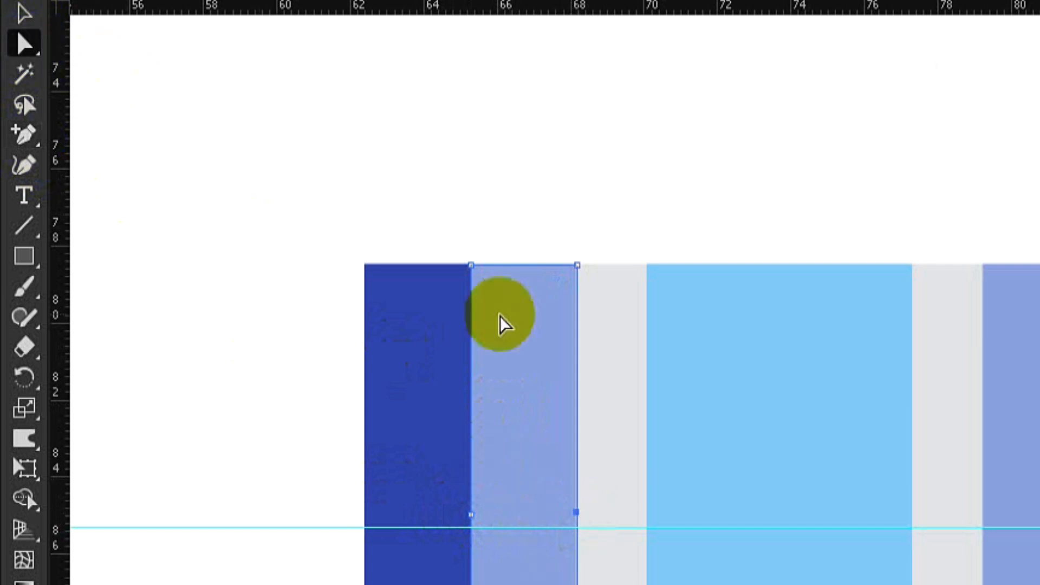
left_click(627, 361)
left_click(24, 133)
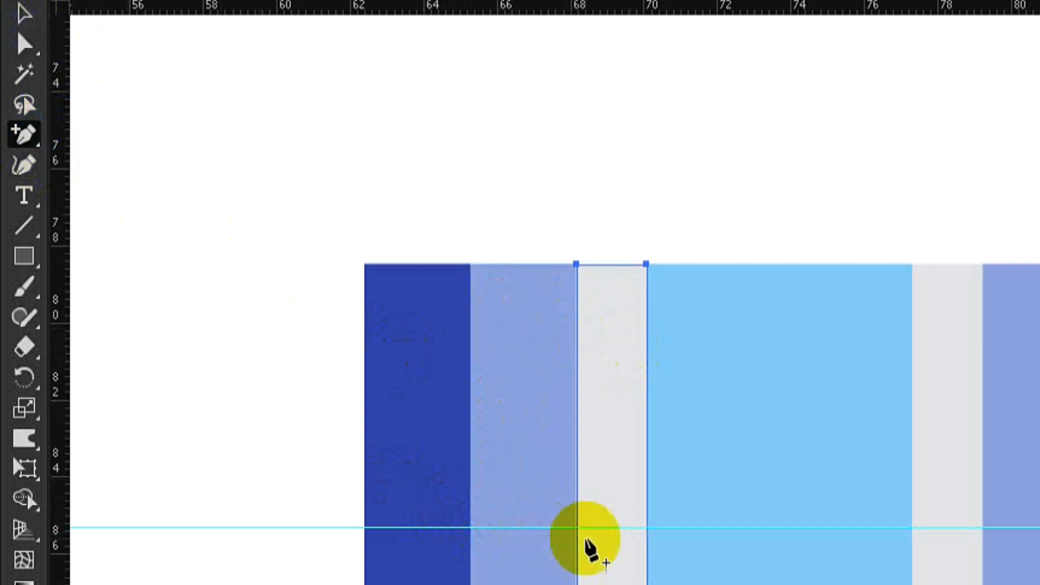
left_click(577, 513)
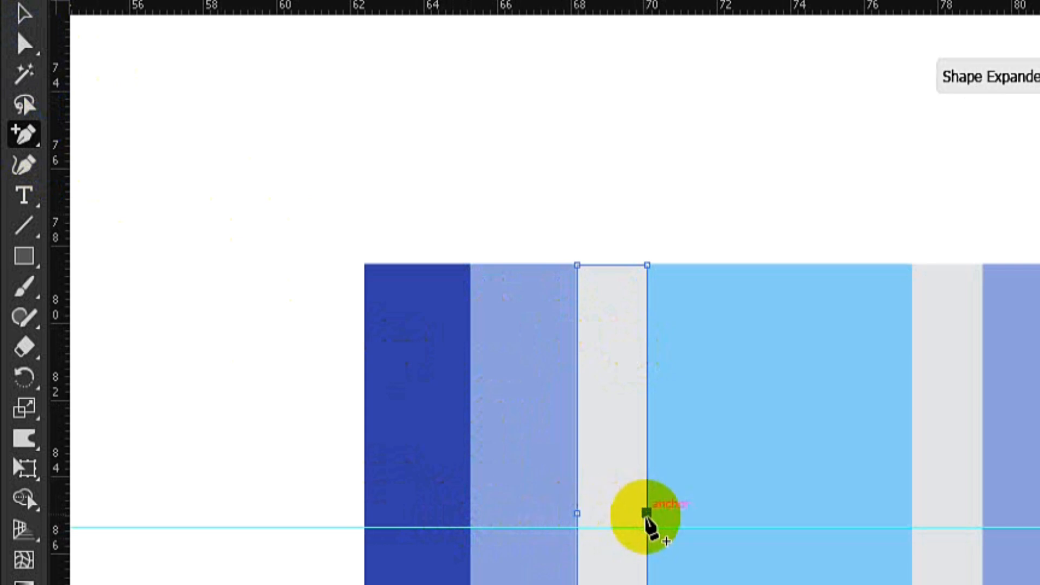
- Add an anchor point on each side of the light blue strip at the upper guide
left_click(24, 44)
left_click(731, 379)
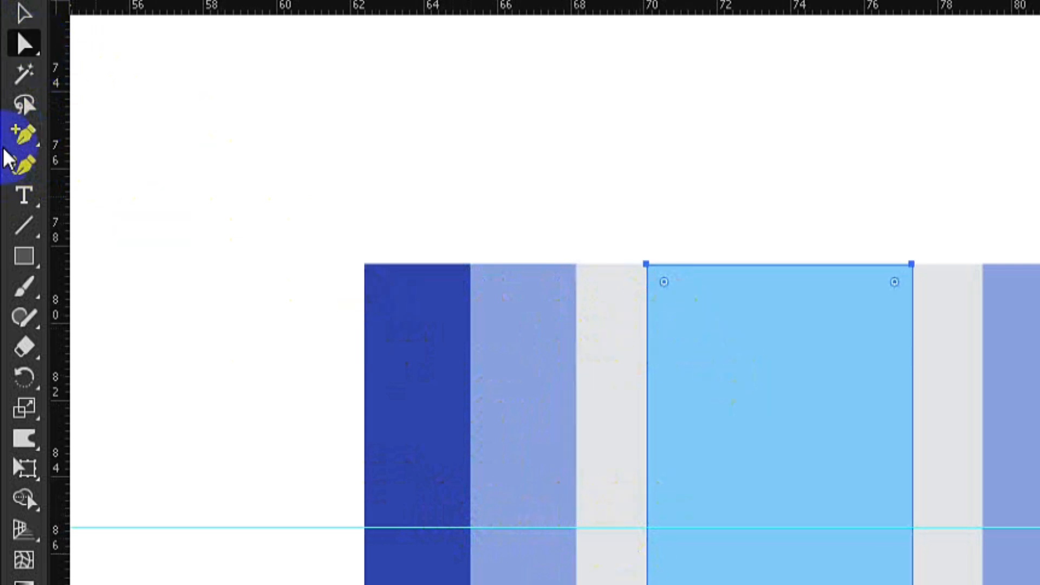
left_click(24, 133)
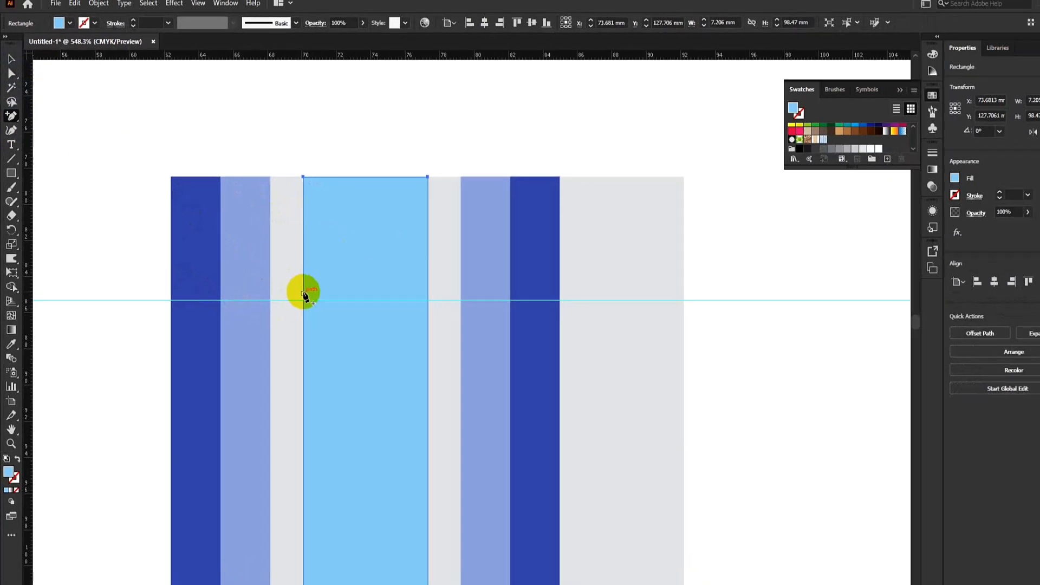
left_click(303, 293)
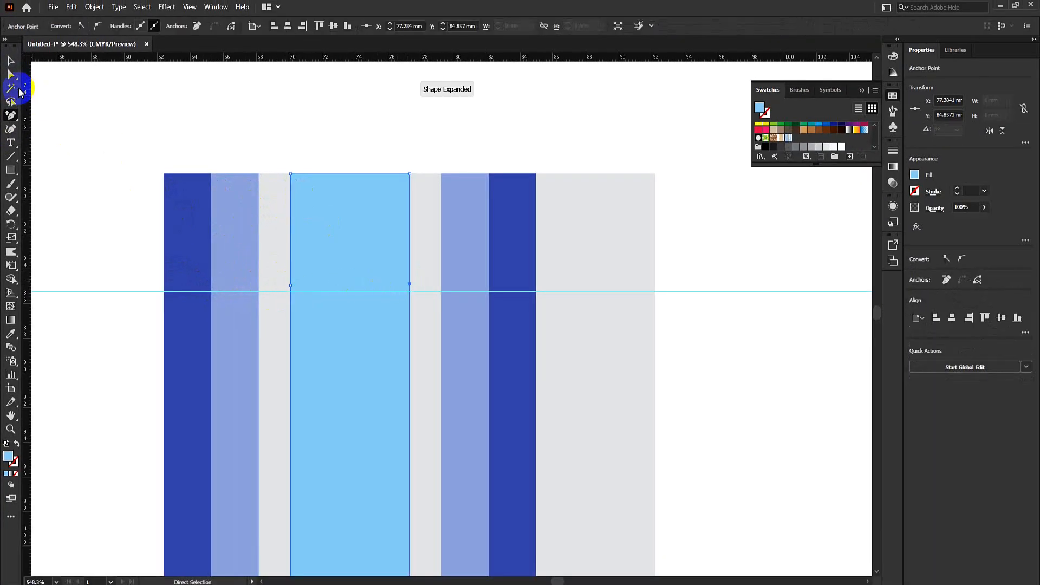
- Add anchor points at the upper guide on both sides of the narrow grey strip right of the light blue one
left_click(12, 76)
left_click(425, 249)
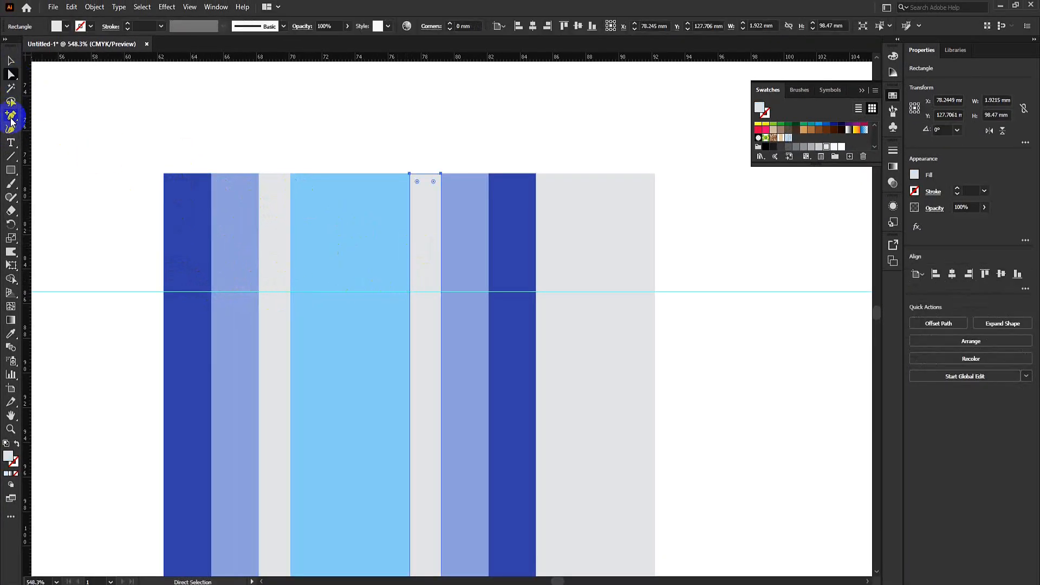
left_click(10, 115)
left_click(410, 284)
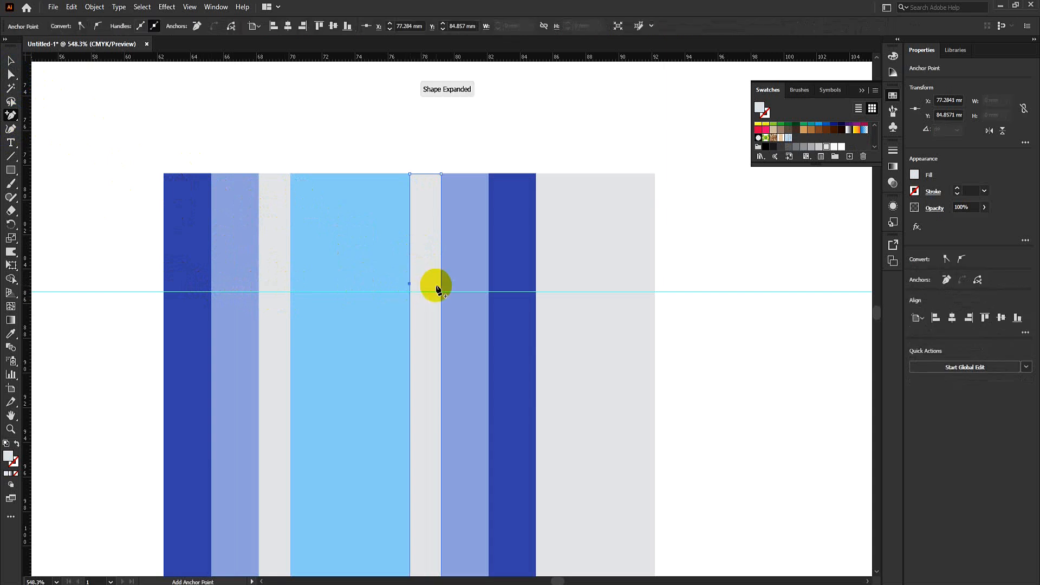
left_click(440, 282)
- Add anchor points at the upper guide on both sides of the second lavender strip
left_click(11, 76)
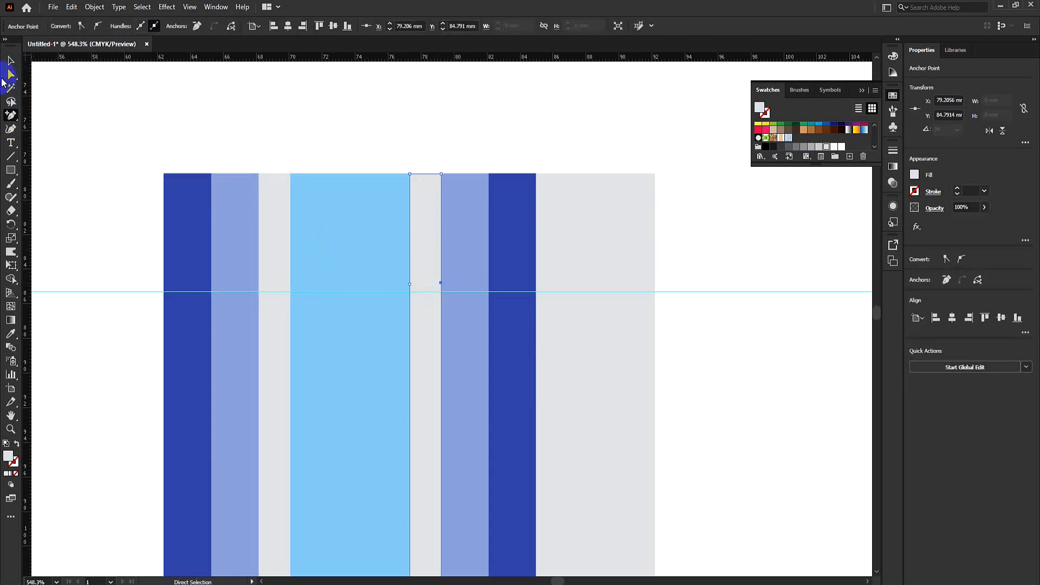
left_click(11, 115)
left_click(440, 286)
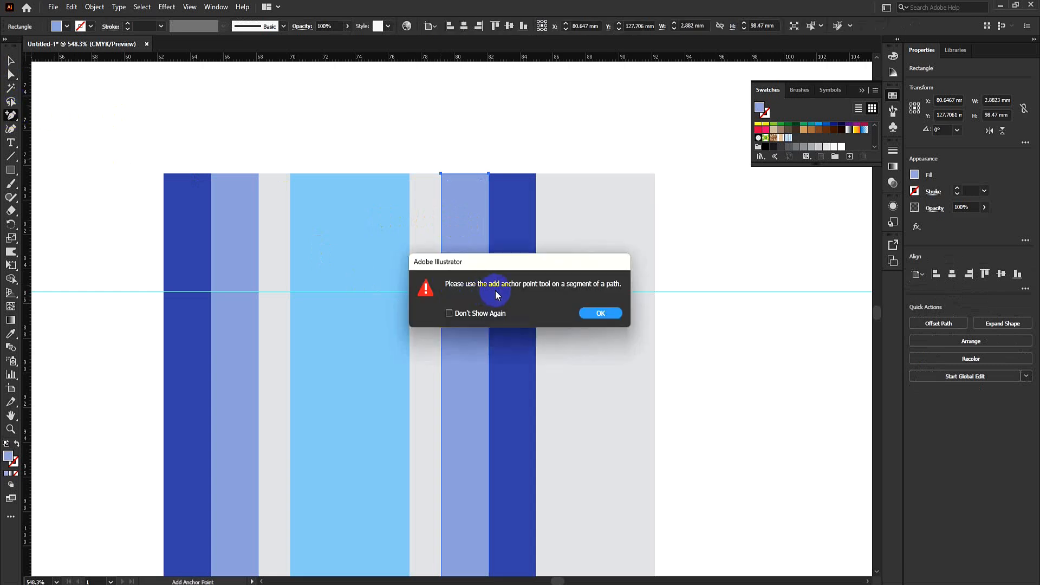
left_click(596, 313)
left_click(441, 286)
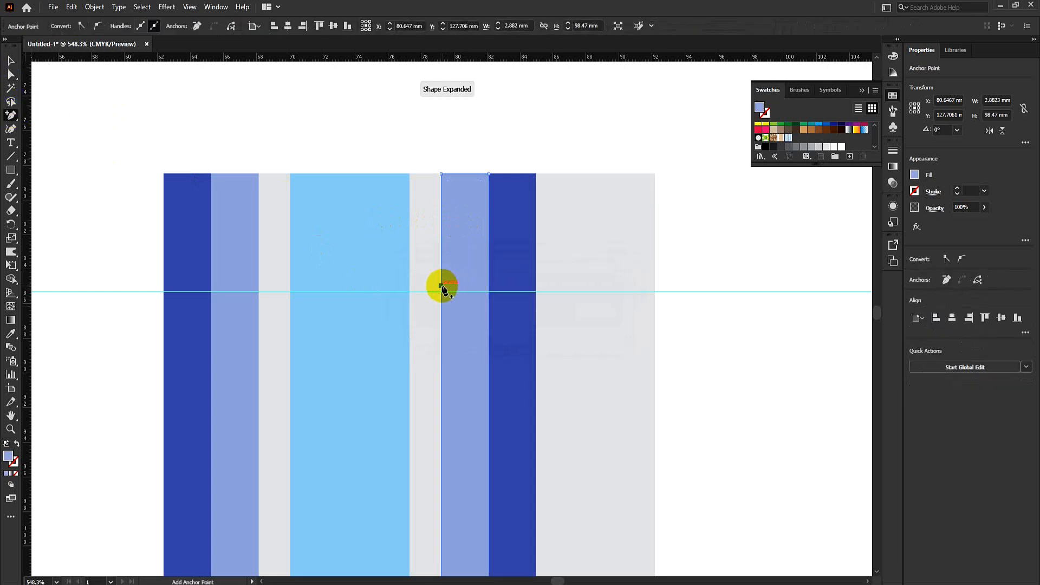
- Add anchor points at the upper guide on both sides of the second dark blue strip
left_click(11, 74)
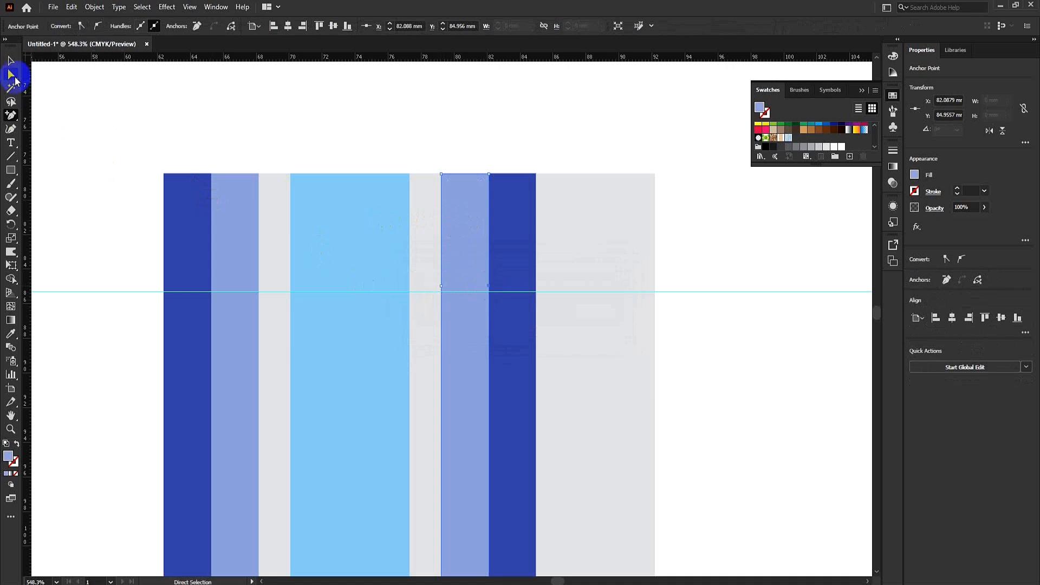
left_click(515, 249)
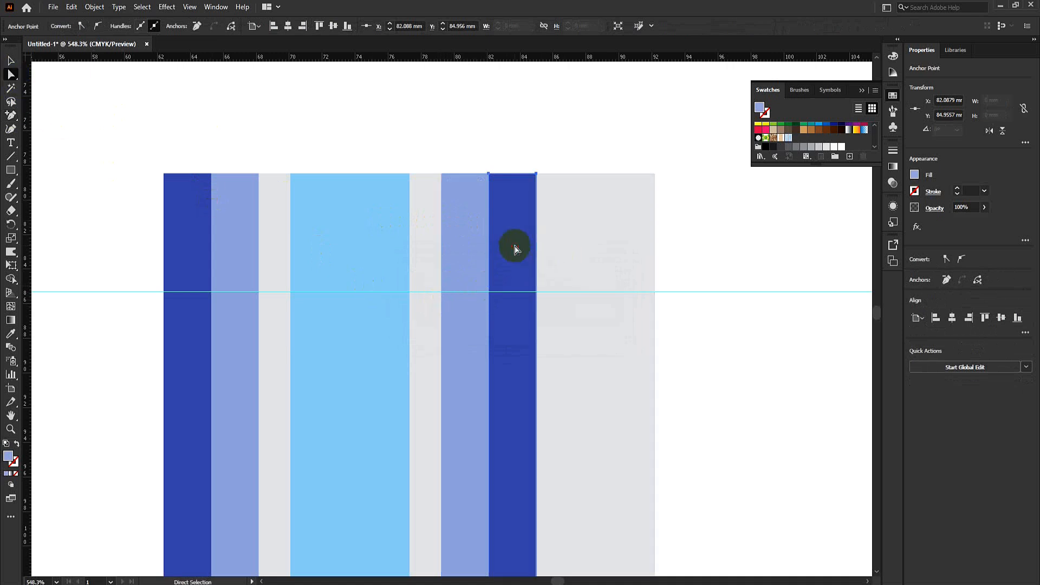
left_click(11, 115)
left_click(490, 291)
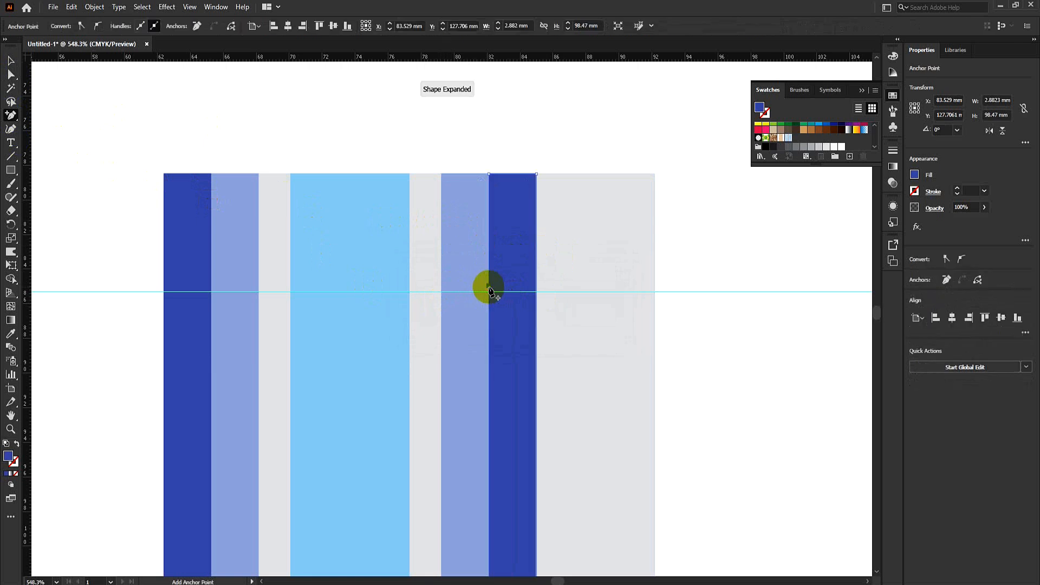
left_click(537, 291)
left_click(600, 310)
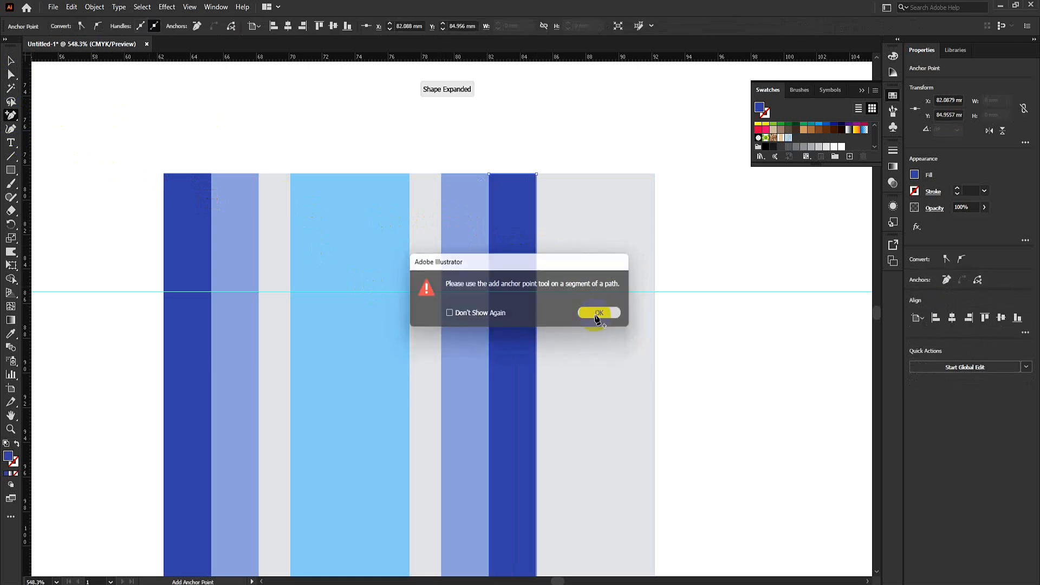
- Add an anchor point on each side of the wide light grey strip at the upper guide
left_click(10, 74)
left_click(591, 242)
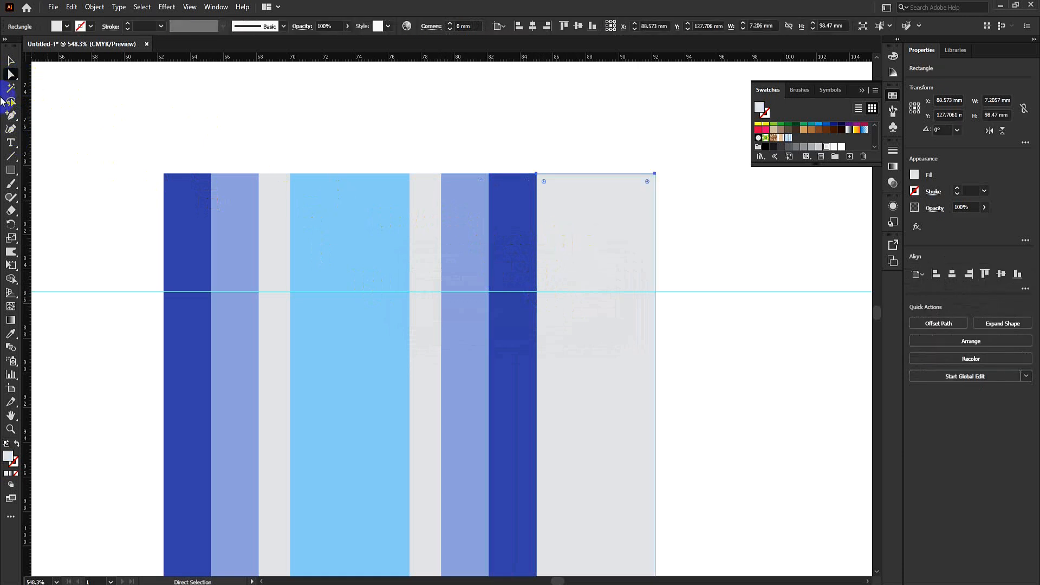
left_click(10, 113)
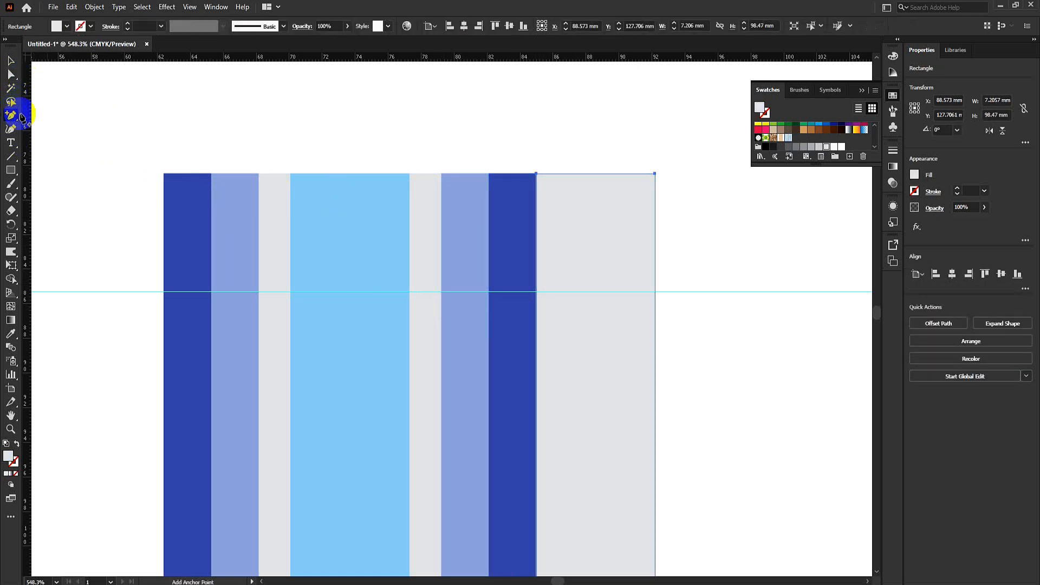
left_click(537, 286)
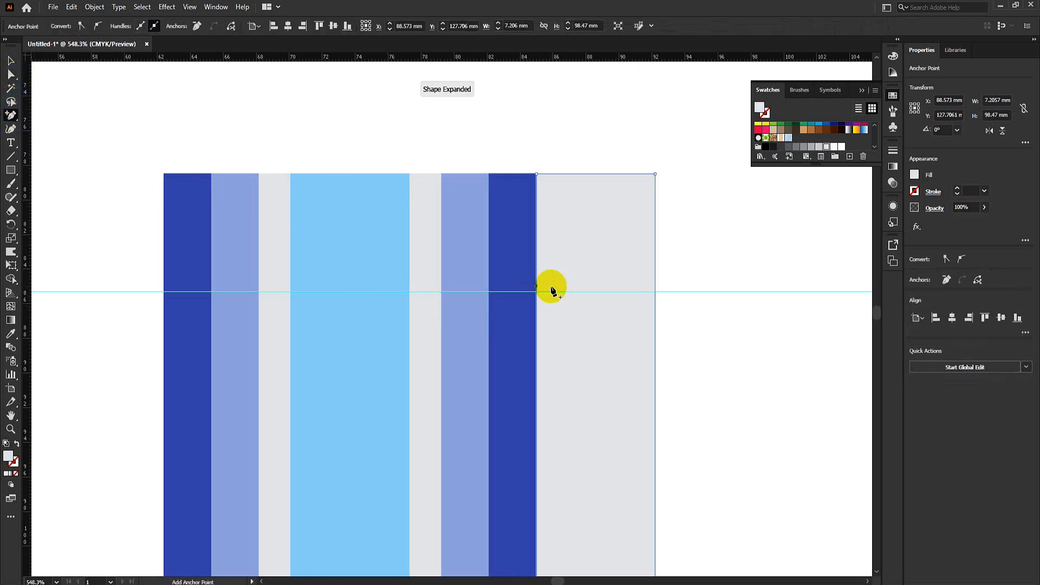
left_click(654, 286)
- Select the top anchor points of all the strips and inspect their paths from the upper guide to the bottom edge
left_click_drag(132, 130, 667, 260)
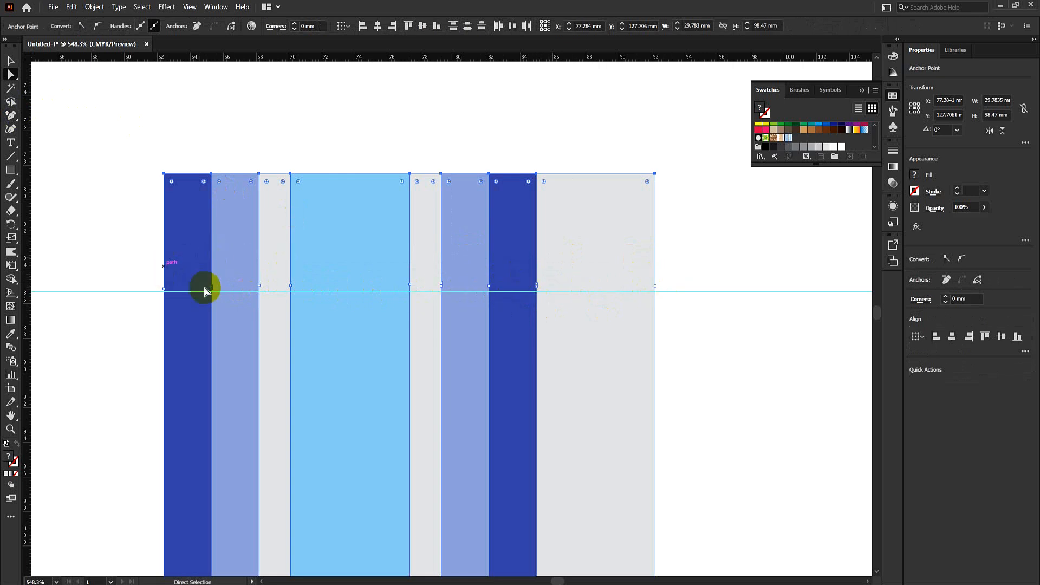
scroll(164, 297, "down", 5)
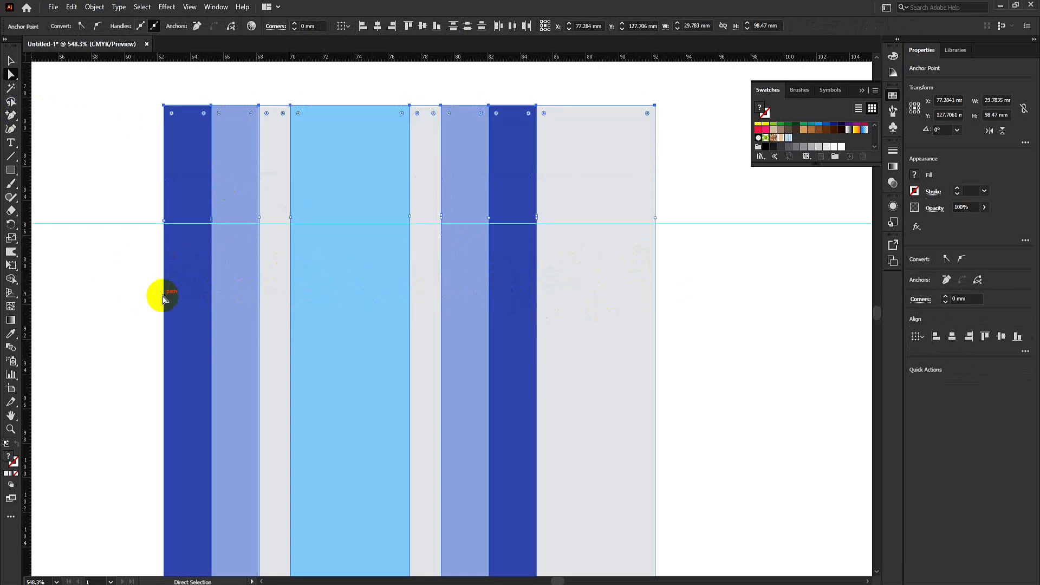
scroll(164, 299, "down", 3)
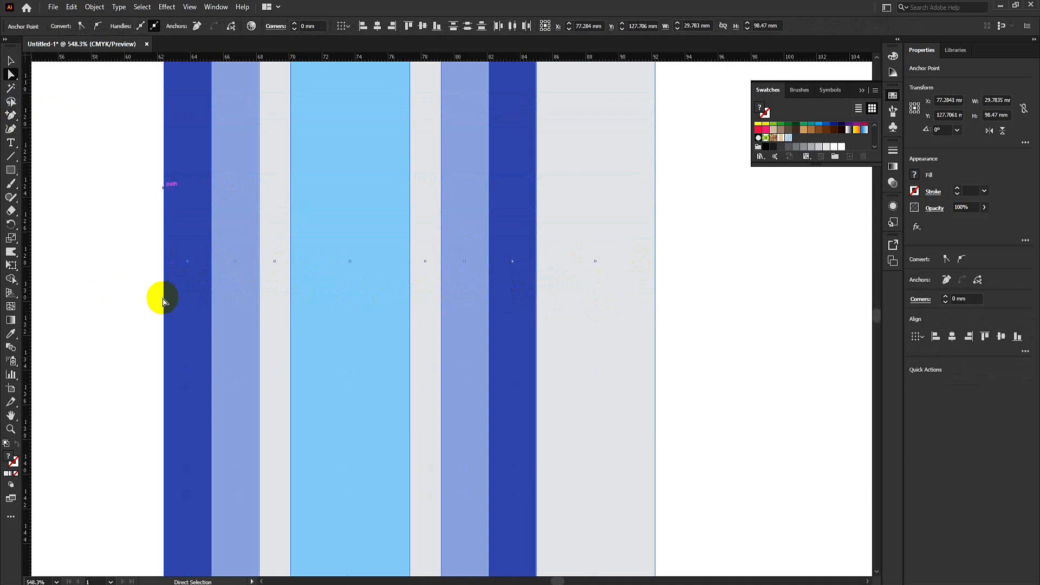
scroll(163, 303, "down", 5)
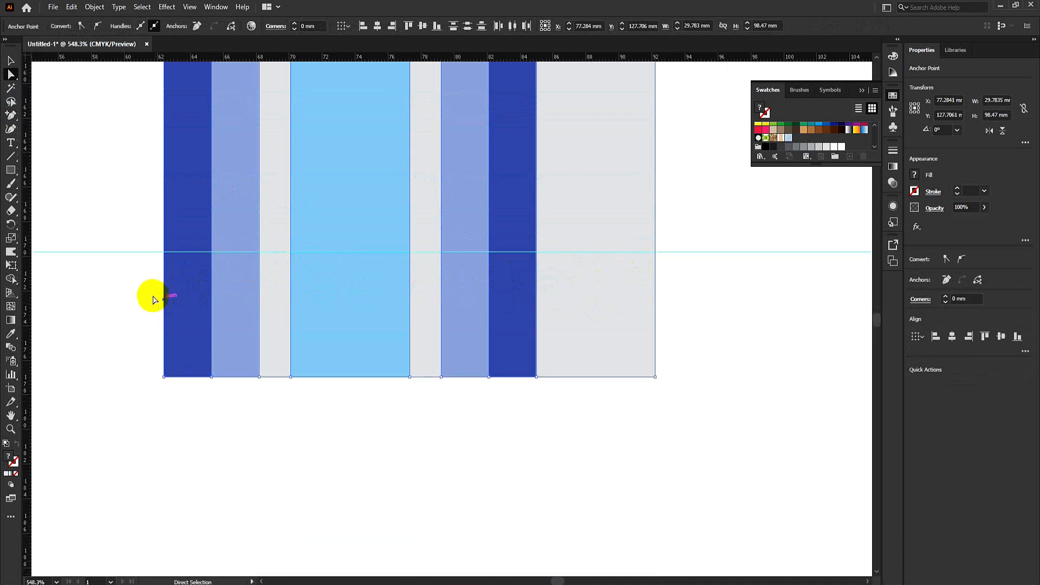
- Add an anchor point on each side of the first dark blue strip at the lower guide
left_click(12, 115)
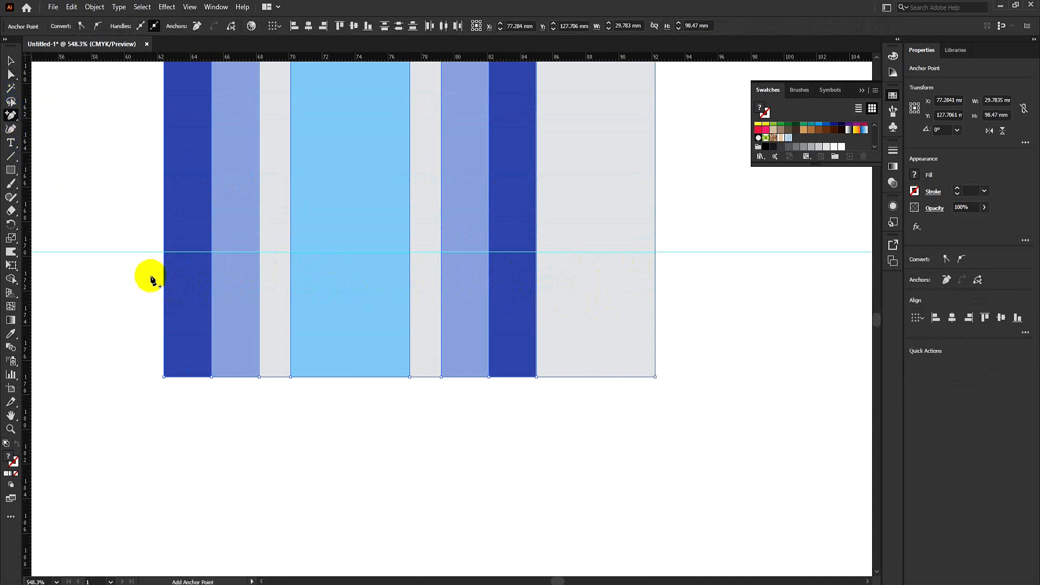
left_click(10, 76)
left_click(196, 302)
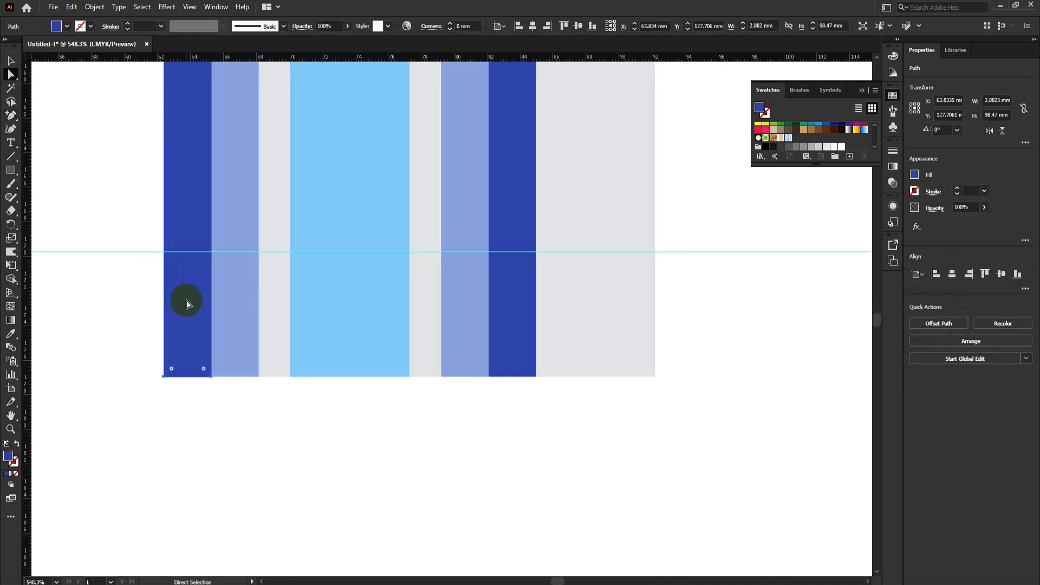
left_click(12, 114)
left_click(163, 259)
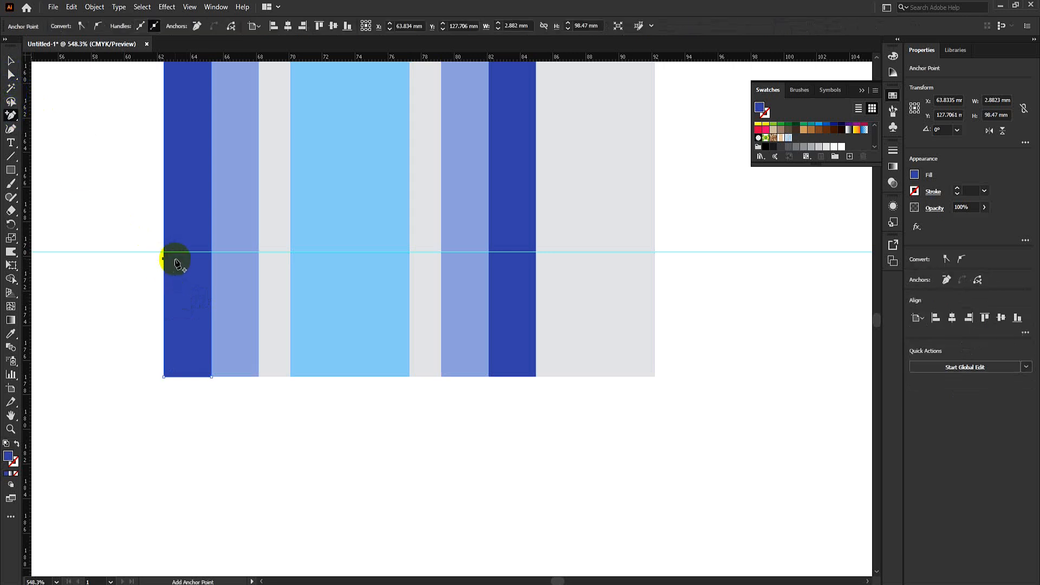
left_click(211, 259)
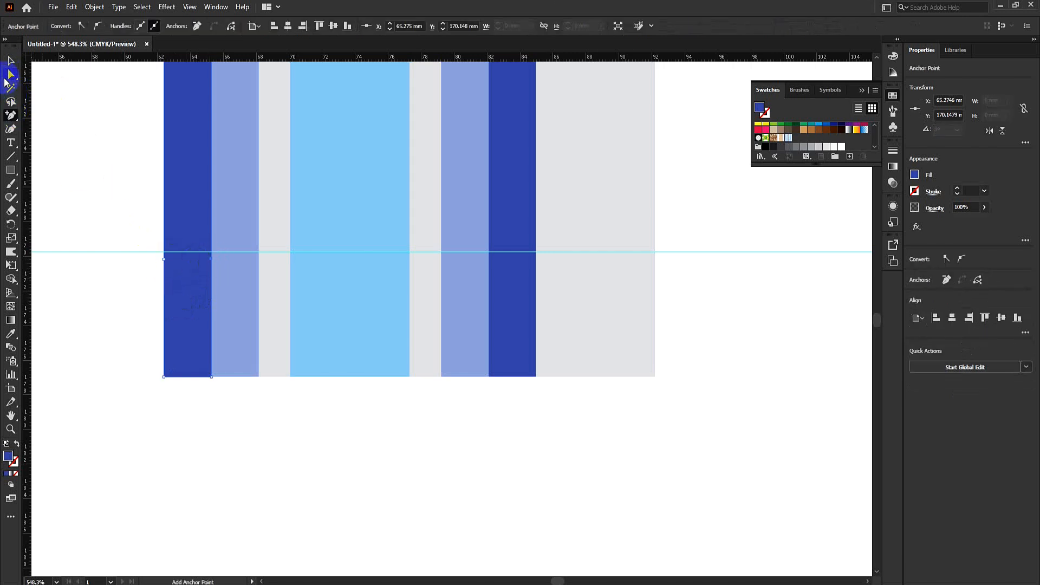
- Add an anchor point on each side of the first lavender strip at the lower guide
left_click(210, 271)
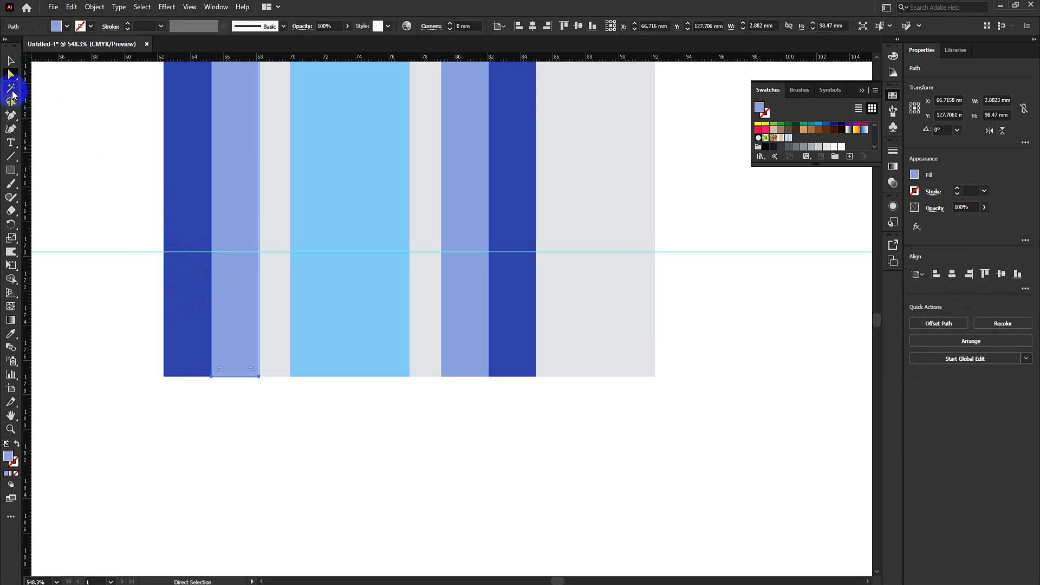
left_click(11, 115)
left_click(215, 263)
left_click(599, 312)
left_click(260, 258)
key("Return")
- Add anchor points at the lower guide on the sides of the two narrow light grey strips and the light blue strip
left_click(269, 270, "ctrl")
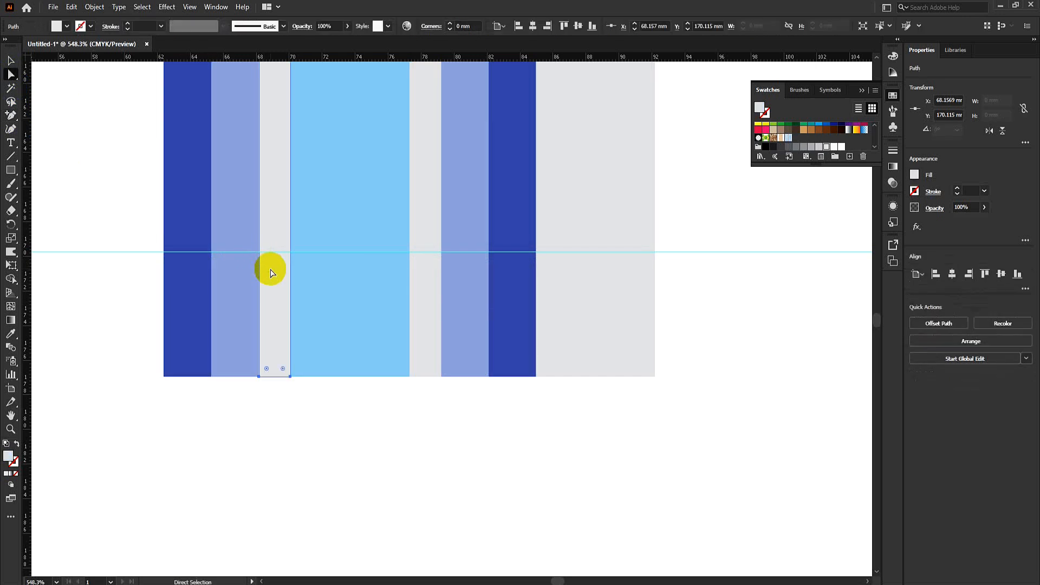
left_click(259, 259)
left_click(312, 266, "ctrl")
left_click(291, 258)
left_click(421, 268, "ctrl")
left_click(409, 260)
- Add anchor points at the lower guide on the sides of the second lavender and second dark blue strips
left_click(457, 262, "ctrl")
left_click(441, 257)
left_click(501, 268, "ctrl")
left_click(489, 260)
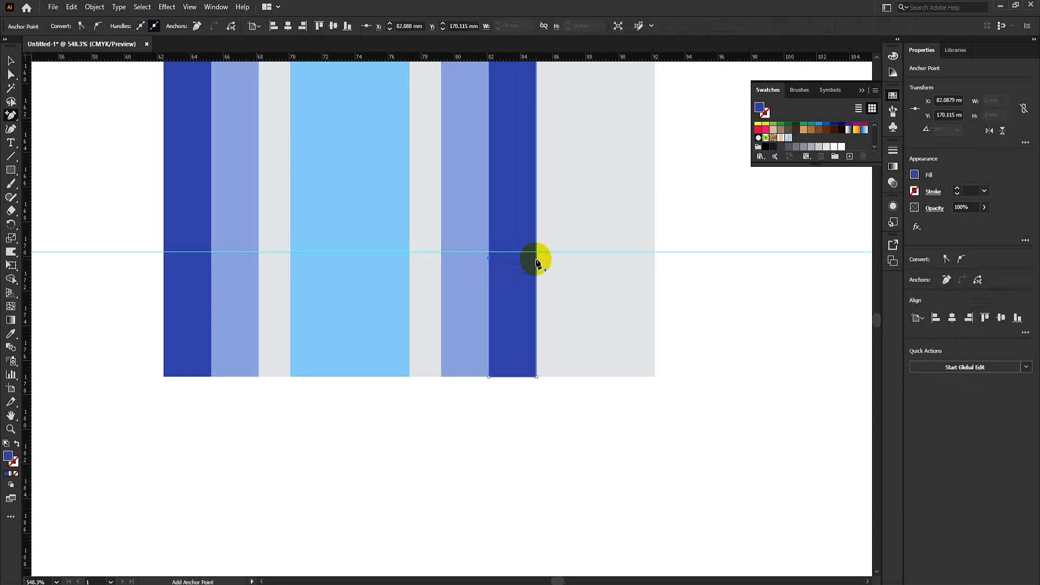
- Add an anchor point on each side of the wide light grey strip at the lower guide
left_click(554, 268, "ctrl")
left_click(536, 258)
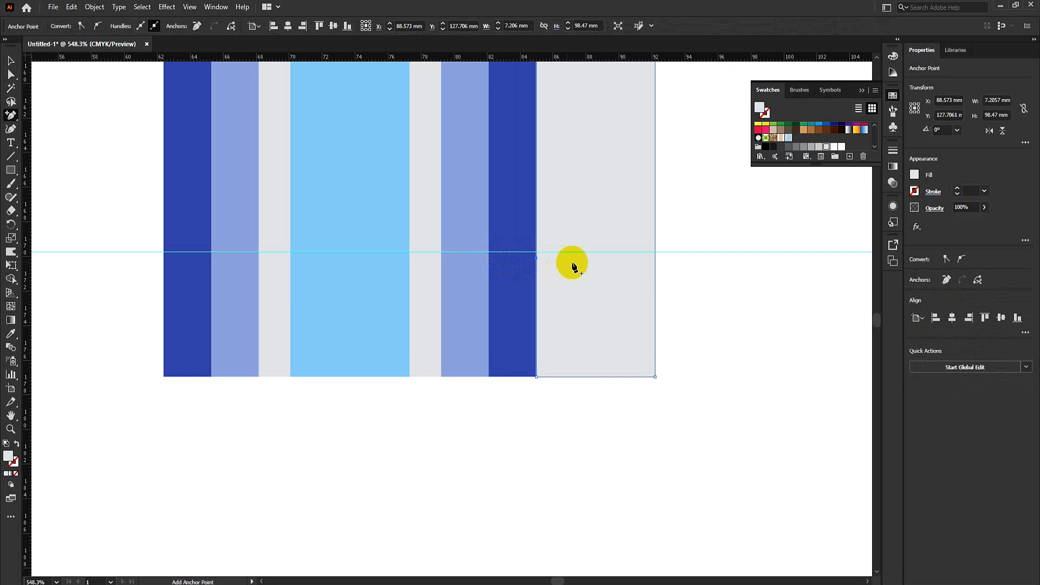
left_click(655, 260)
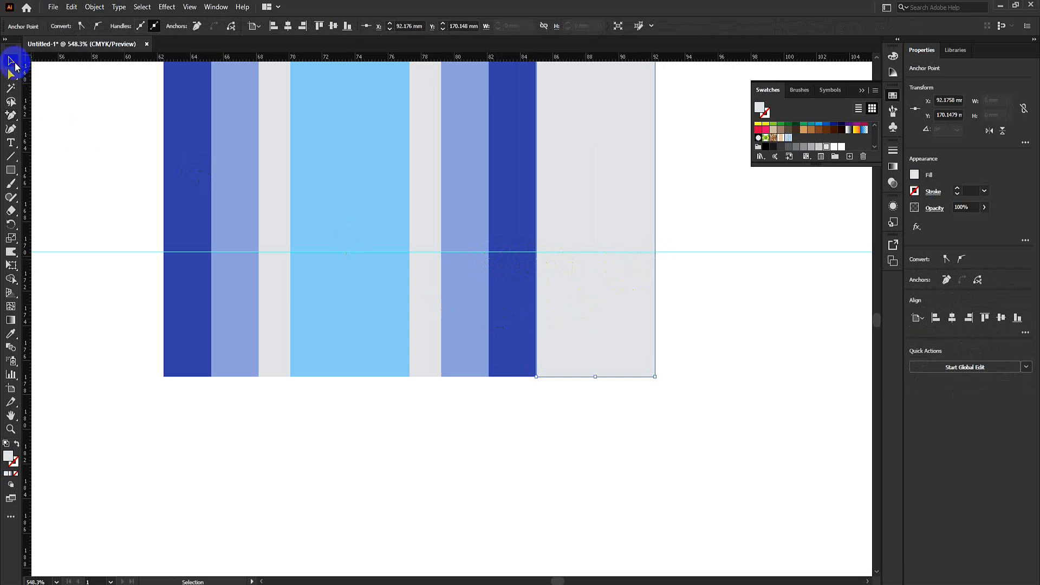
- Unlock the guides and delete both horizontal guides crossing the strips
scroll(112, 290, "up", 2)
scroll(112, 290, "down", 2)
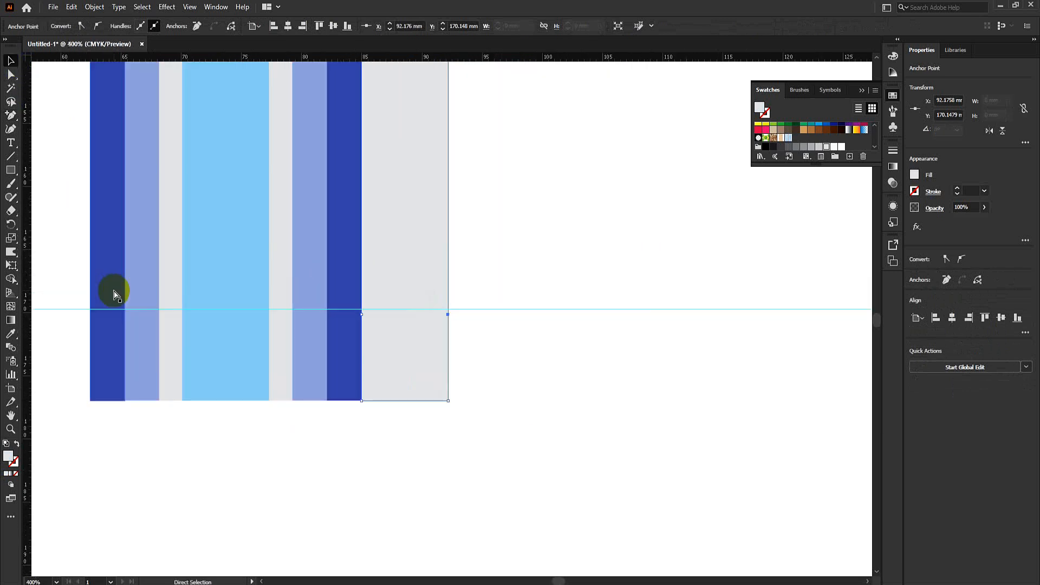
scroll(113, 291, "down", 3)
scroll(216, 388, "up", 4)
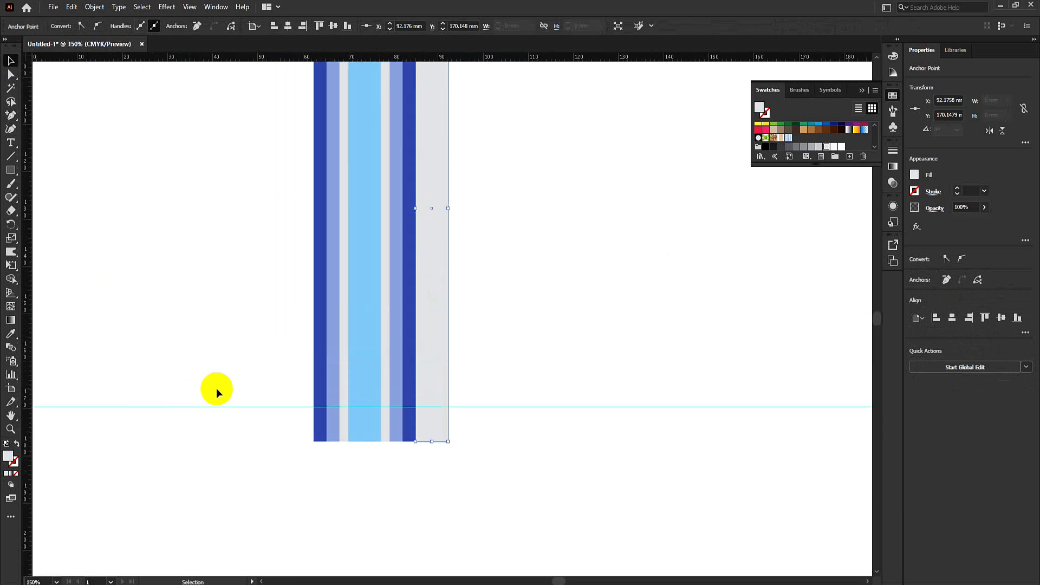
left_click(516, 105)
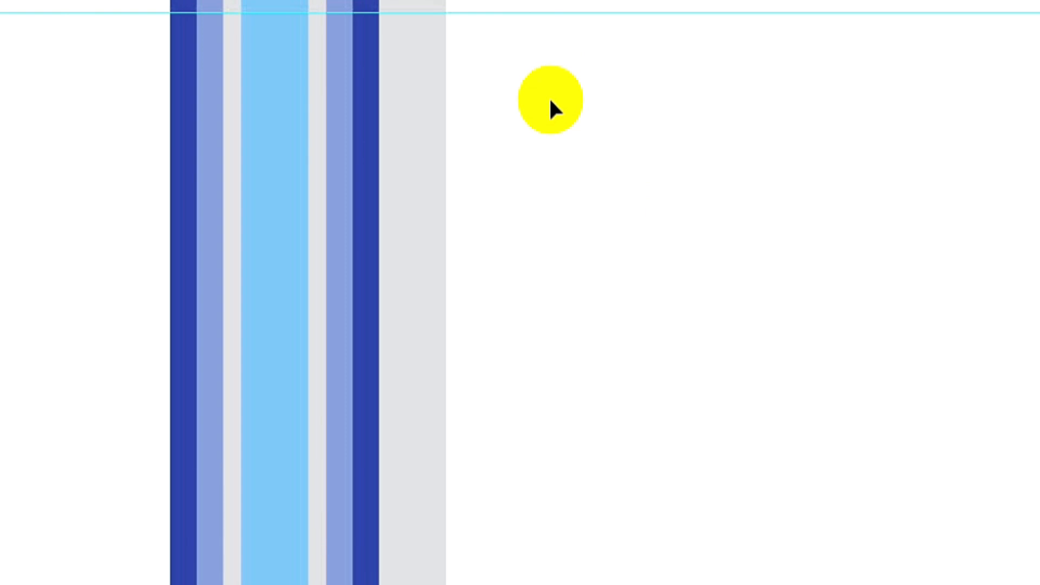
right_click(499, 132)
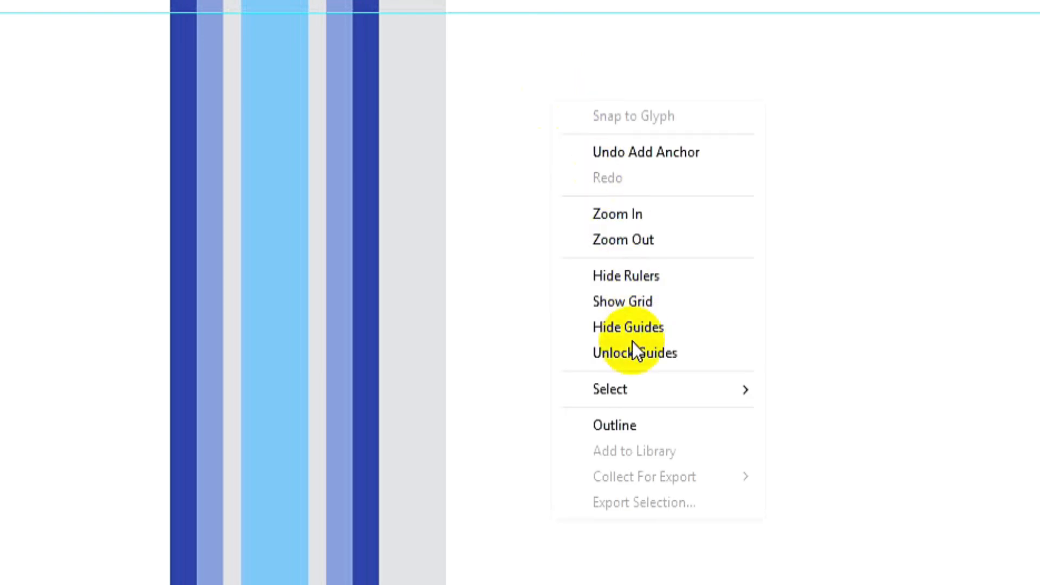
left_click(634, 355)
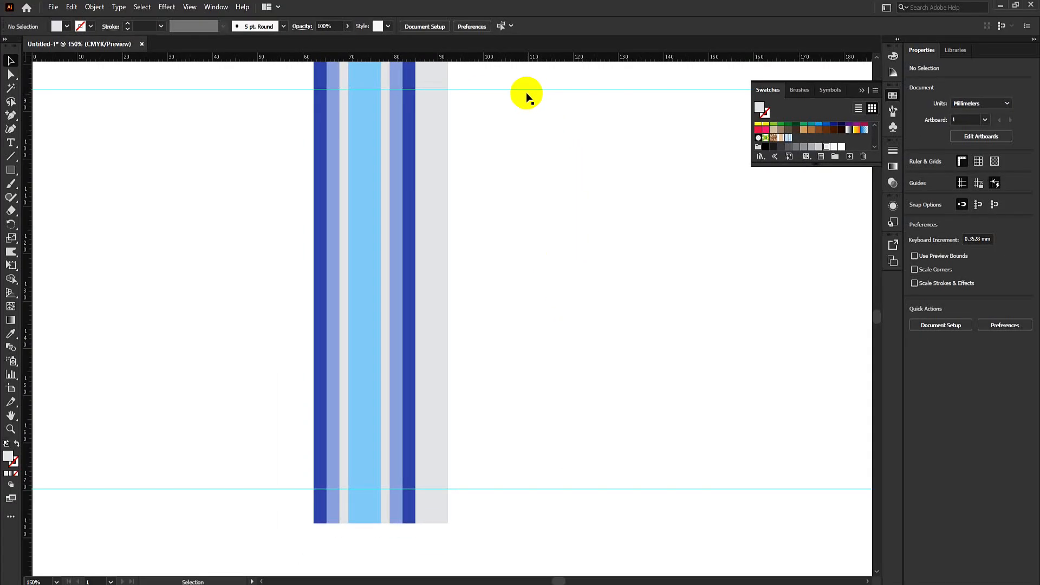
left_click_drag(534, 393, 530, 502)
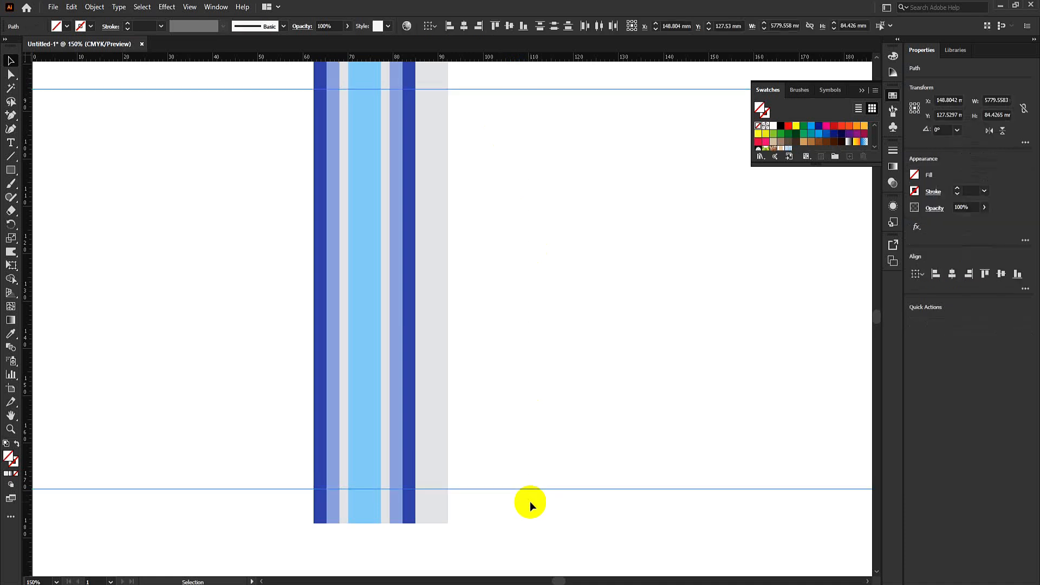
key("Delete")
scroll(529, 488, "up", 1)
- Select the middle section of all the strips with the Direct Selection tool
left_click(11, 74)
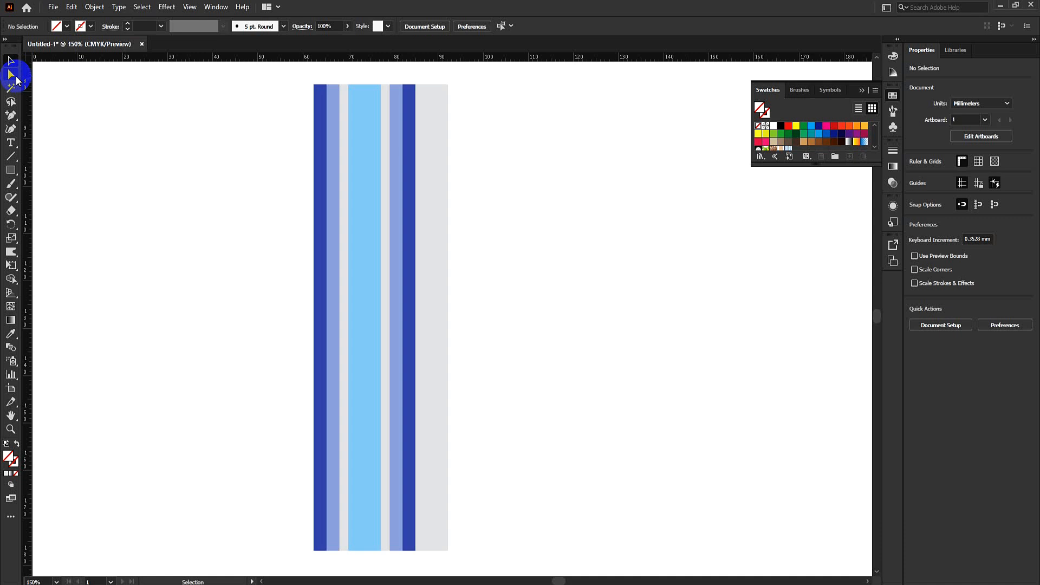
left_click_drag(291, 210, 529, 410)
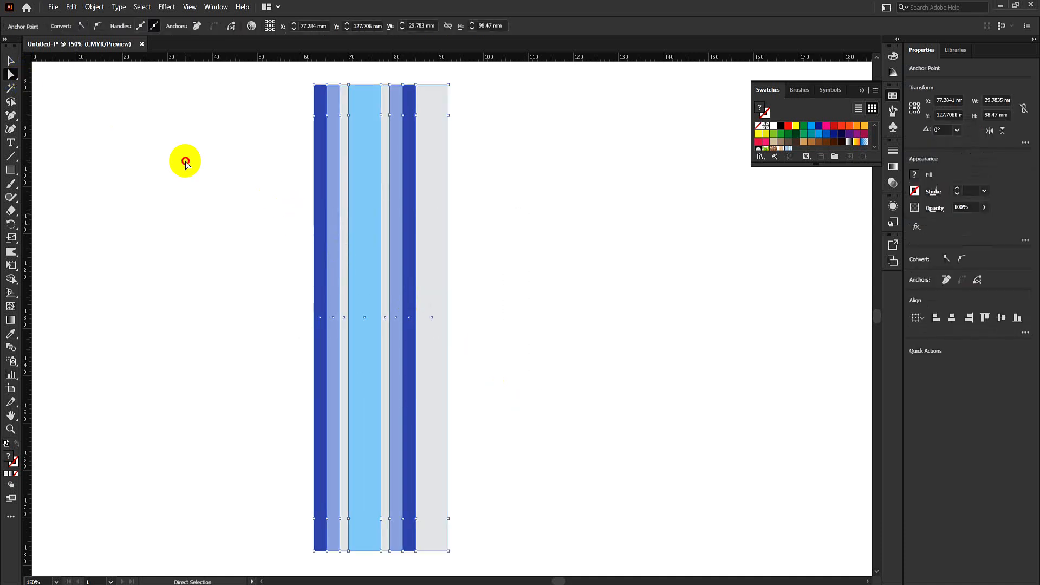
left_click(238, 208)
left_click_drag(258, 214, 501, 391)
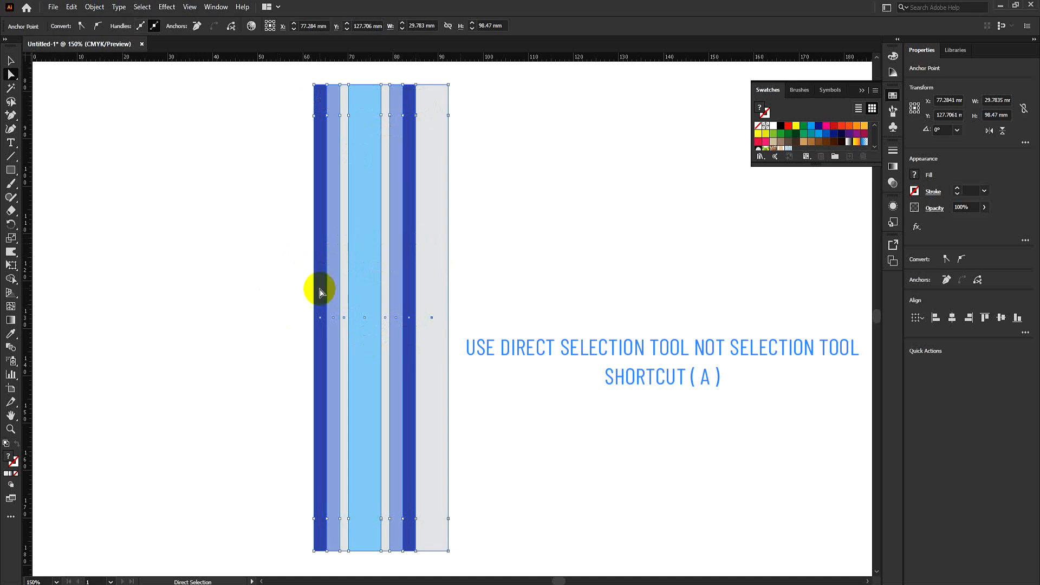
- Activate the Warp tool and set its brush width and height to 150 pt (52.917 mm)
left_click(12, 224)
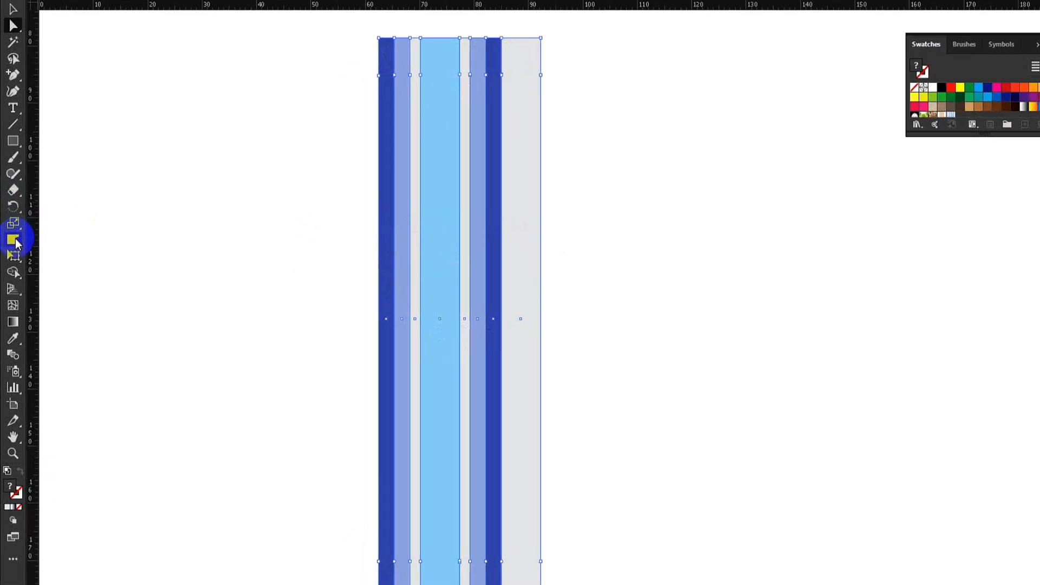
left_click_drag(11, 252, 45, 252)
left_click_drag(93, 198, 191, 220)
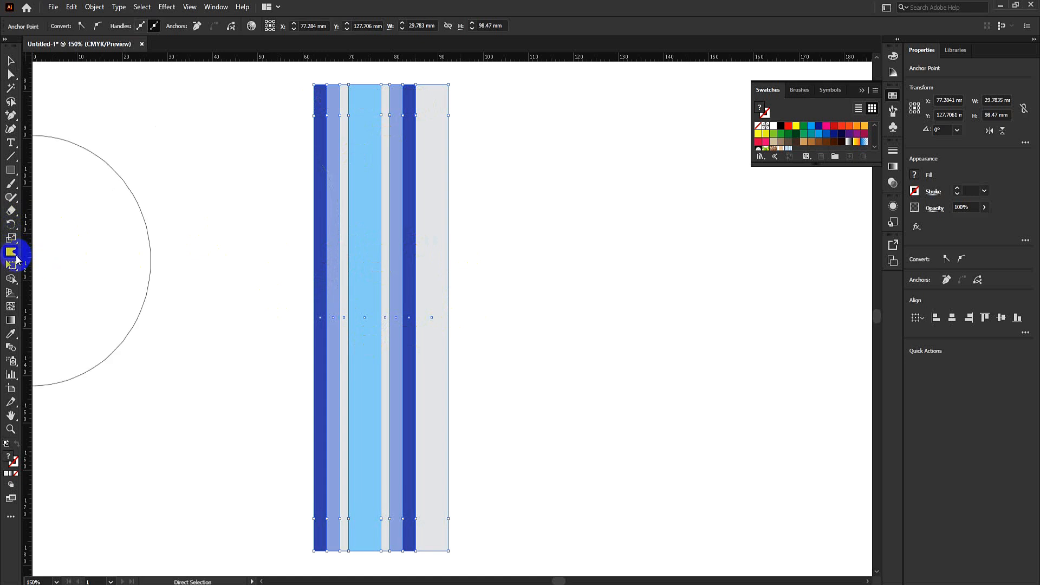
double_click(11, 252)
left_click(534, 209)
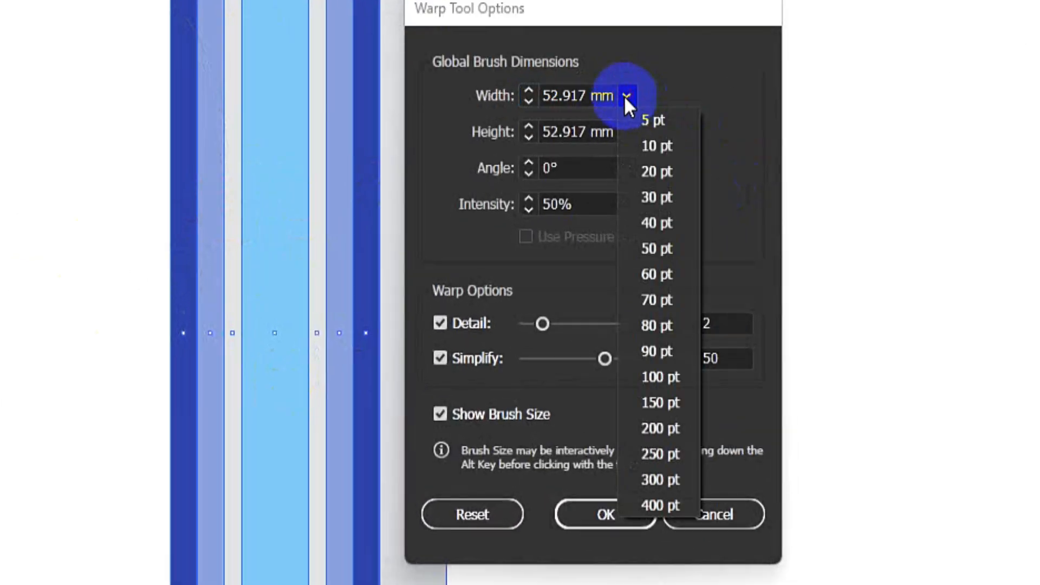
left_click(669, 404)
left_click(628, 103)
left_click(575, 132)
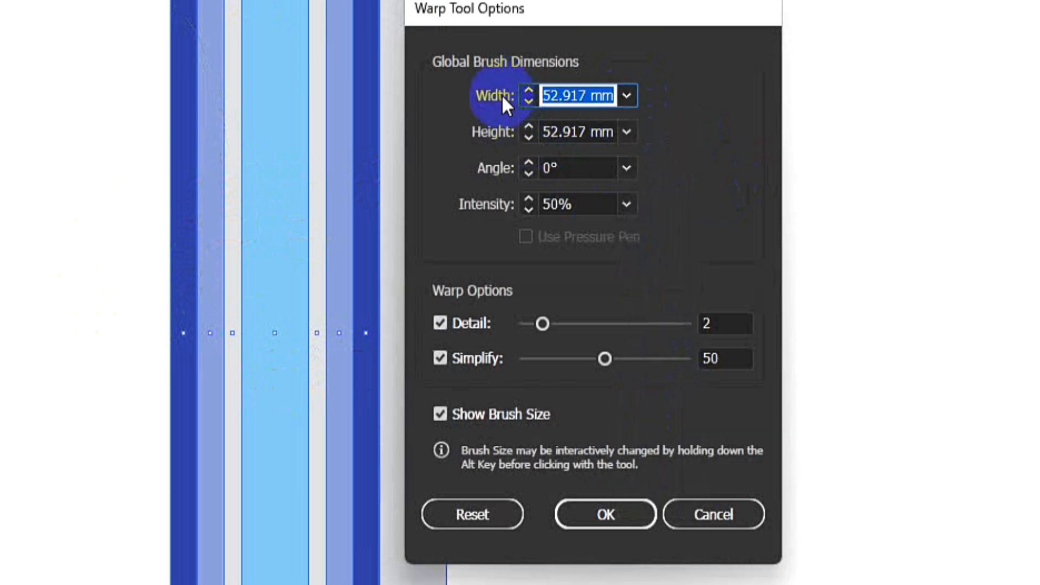
left_click(626, 132)
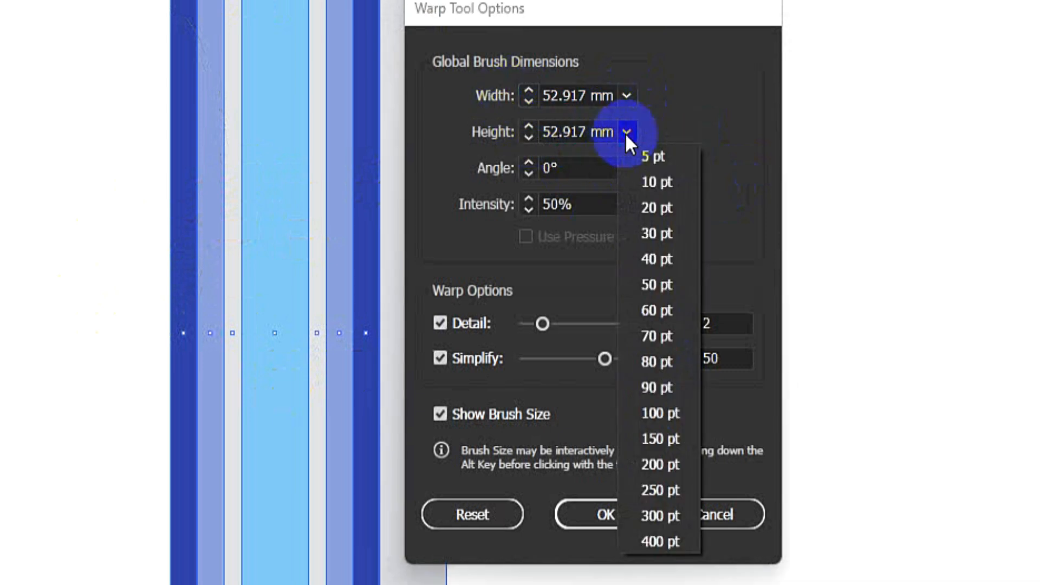
left_click(666, 438)
left_click(545, 132)
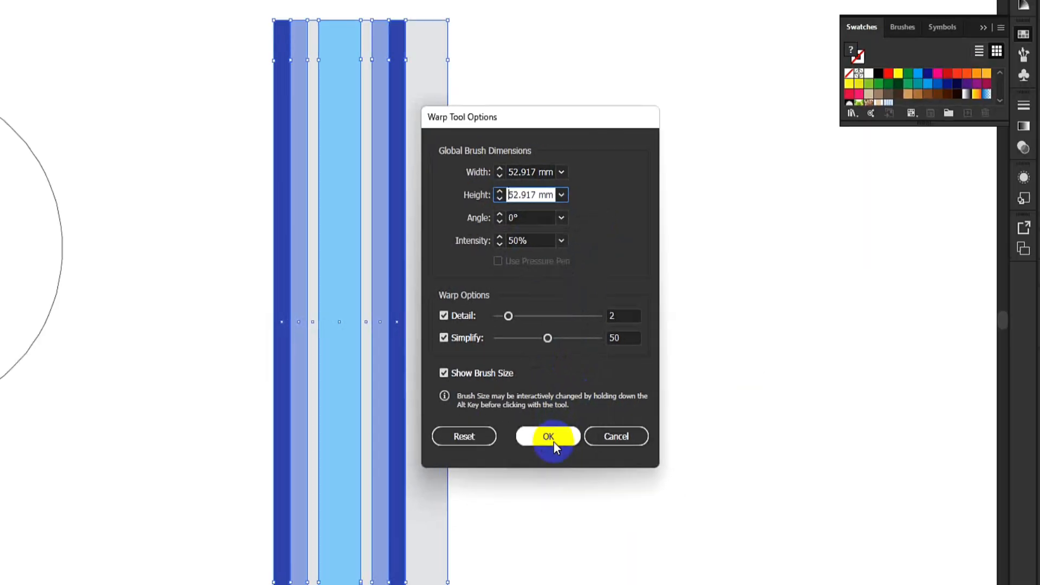
left_click(616, 521)
- Warp the strips between their top and bottom anchor points into gentle waves, with the upper part bulging right and the lower part left
mouse_move(352, 244)
left_mouse_down()
mouse_move(406, 221)
mouse_move(416, 227)
mouse_move(395, 328)
mouse_move(351, 390)
mouse_move(422, 395)
left_mouse_up()
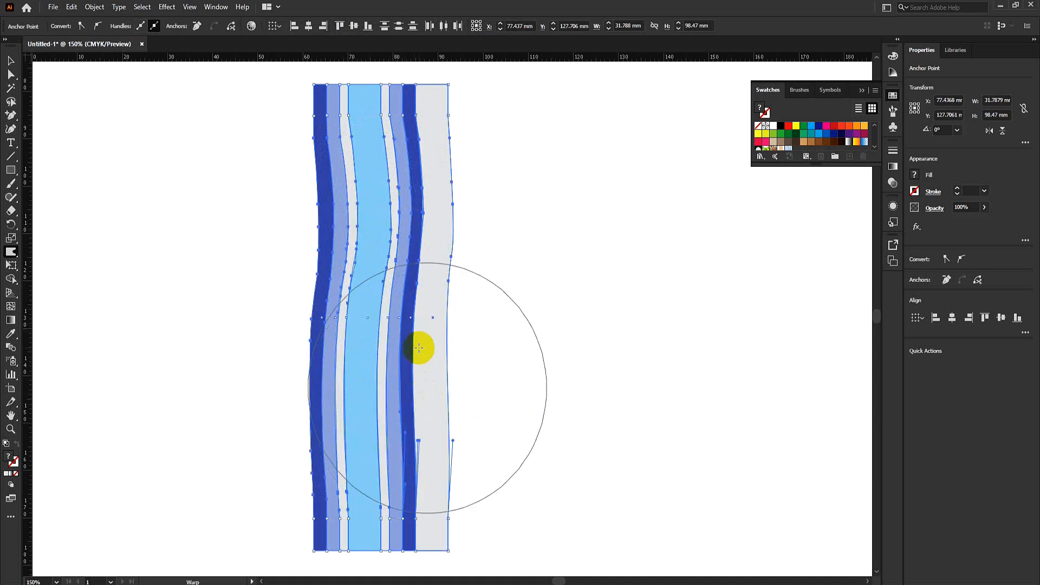
mouse_move(407, 339)
left_mouse_down()
mouse_move(370, 250)
mouse_move(365, 287)
mouse_move(320, 336)
left_mouse_up()
mouse_move(424, 426)
left_mouse_down()
mouse_move(434, 427)
mouse_move(428, 405)
left_mouse_up()
left_click_drag(422, 249, 426, 247)
left_click_drag(322, 330, 315, 336)
left_click_drag(456, 340, 450, 344)
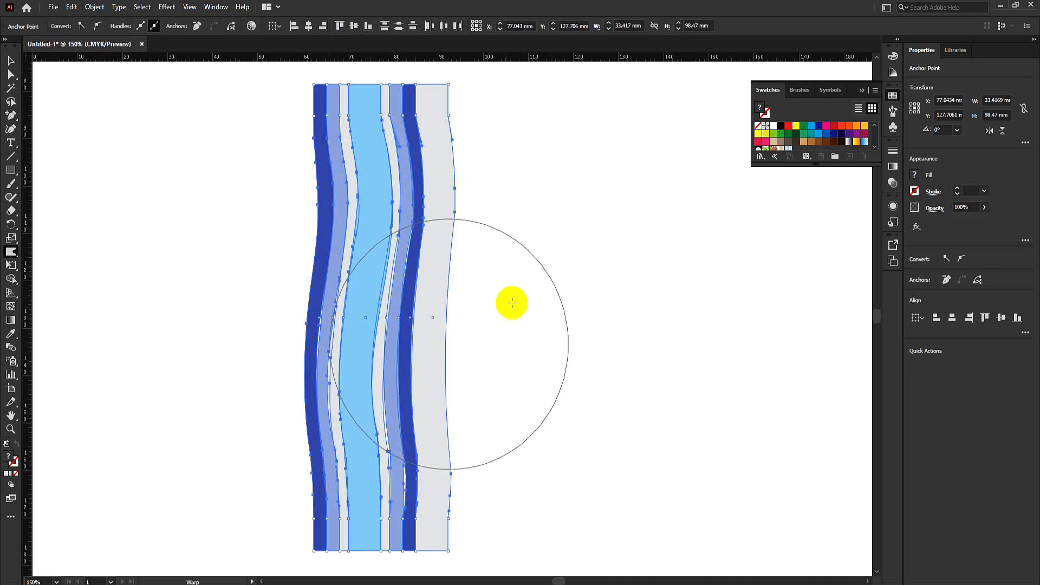
left_click(372, 170)
- Deselect the strips, pick all the light grey ones by fill with the Magic Wand, and delete them
left_click(11, 60)
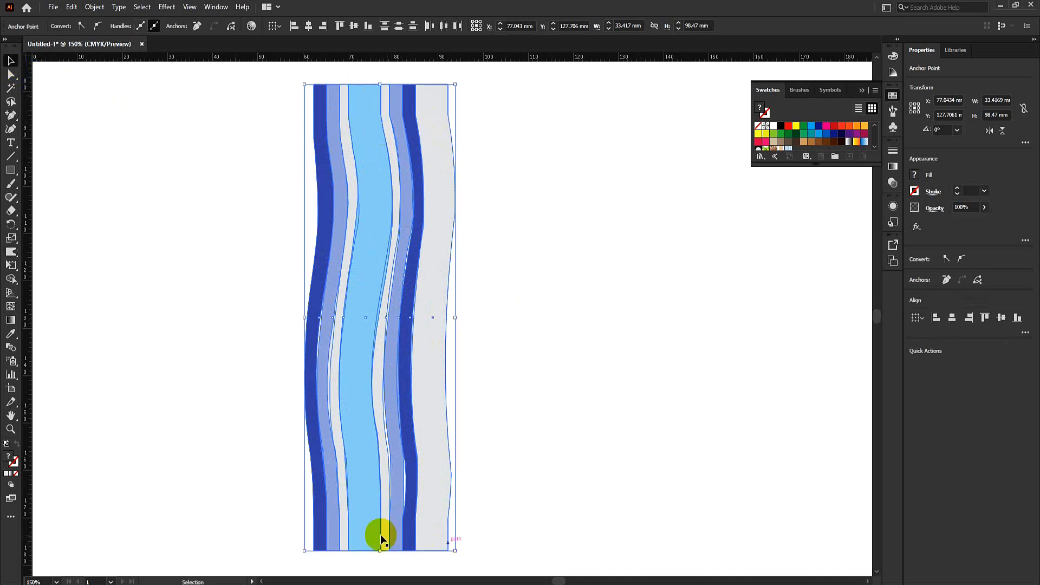
left_click(10, 75)
left_click(136, 153)
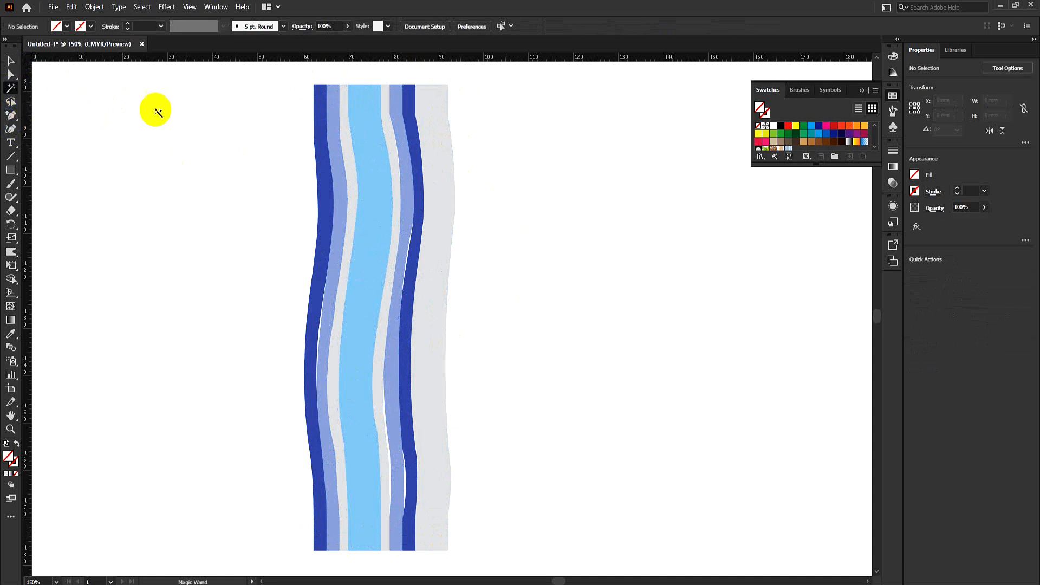
left_click(439, 170)
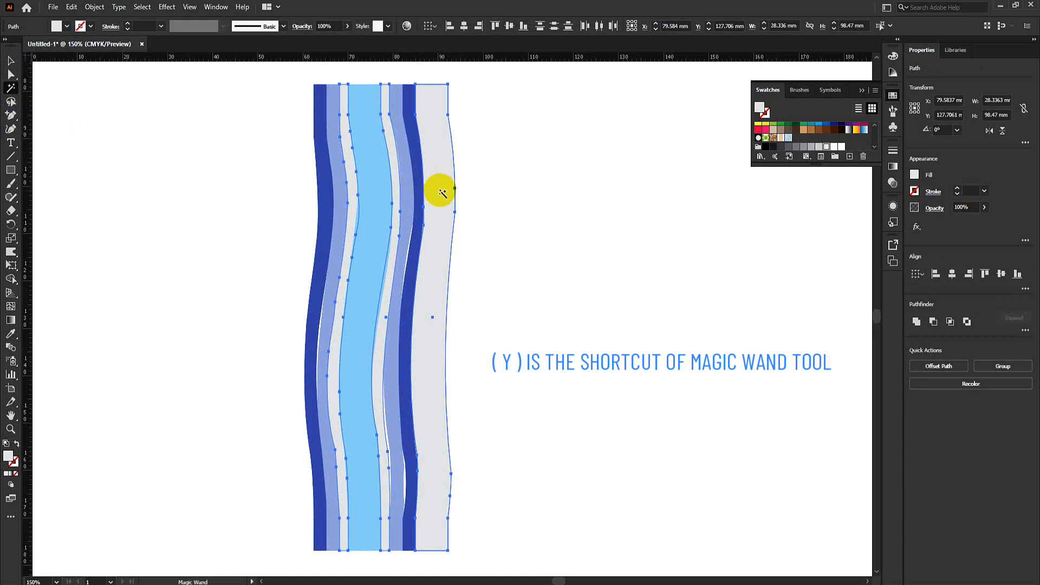
key("Delete")
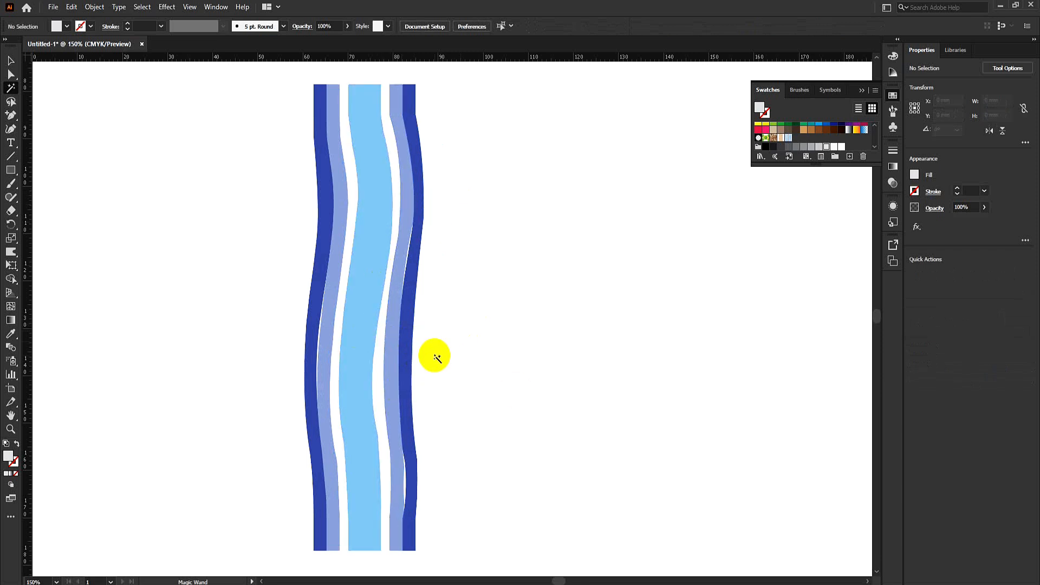
- Select all the remaining blue and lavender wavy strips and make a pattern from them
left_click(10, 60)
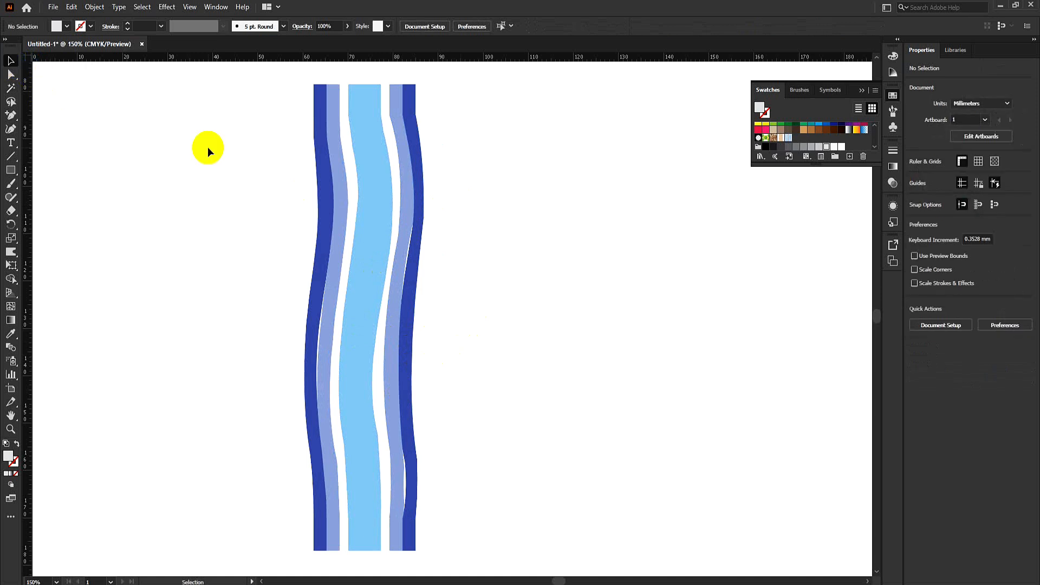
left_click_drag(483, 359, 482, 360)
key("ctrl+minus")
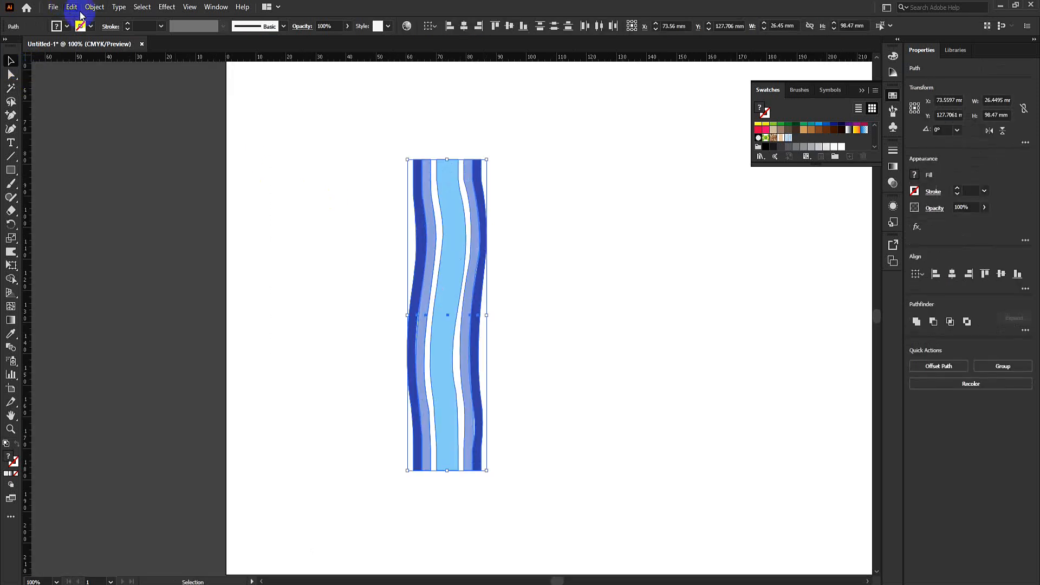
left_click(93, 7)
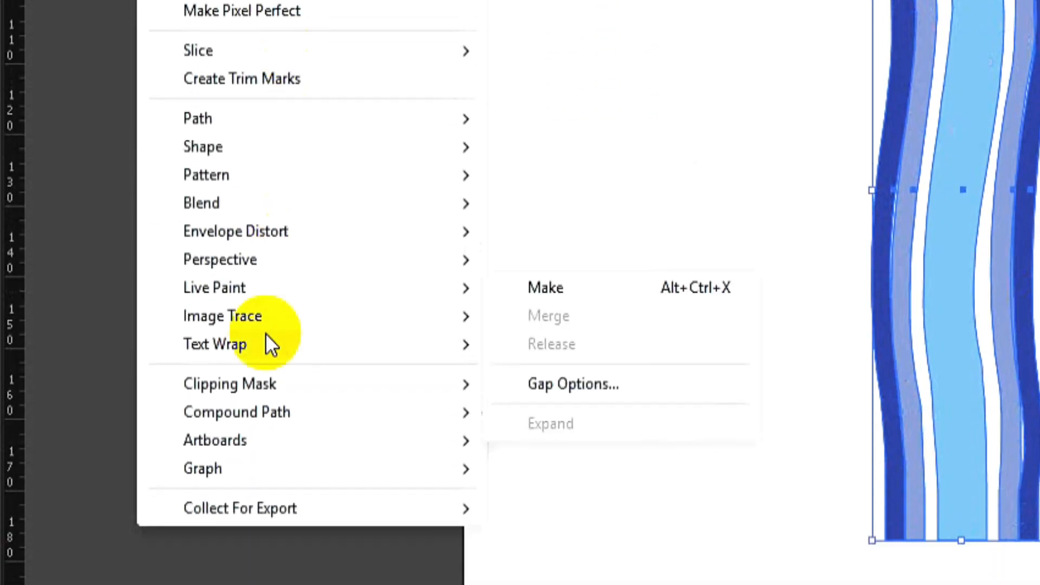
mouse_move(261, 176)
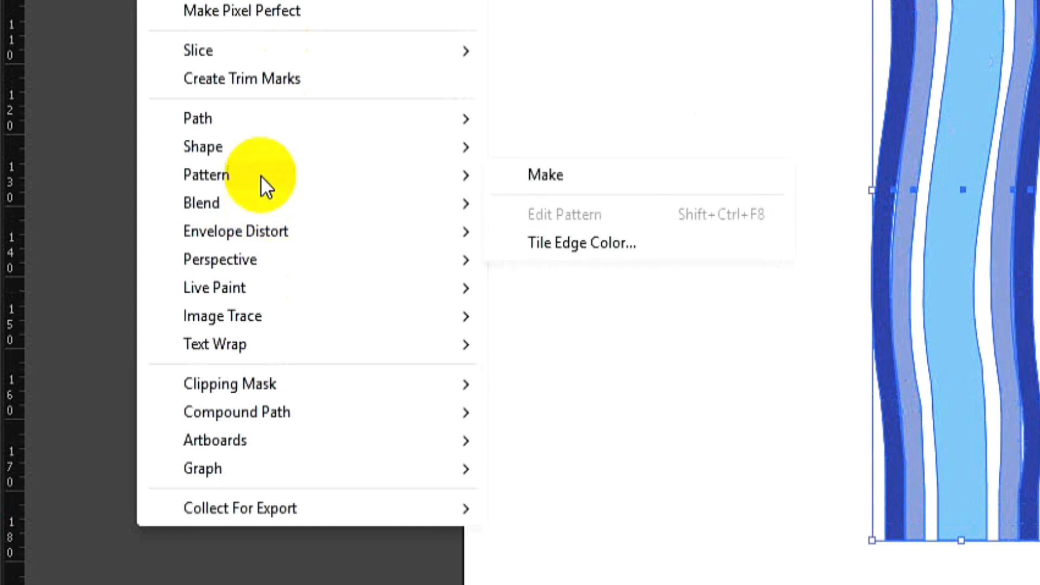
left_click(568, 180)
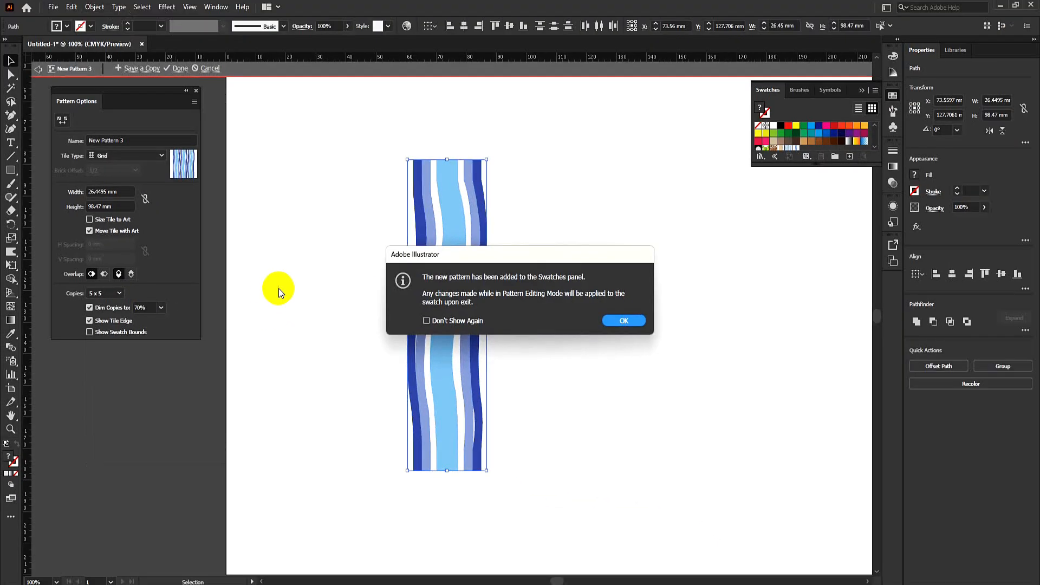
- Set the pattern tile's width to 31 mm and finish editing the pattern
left_click(610, 322)
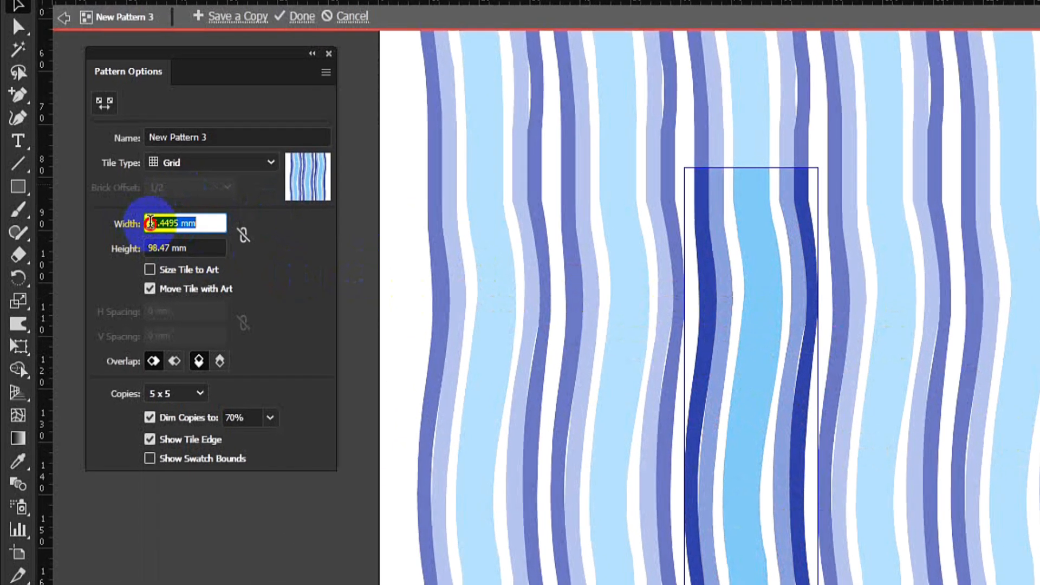
type("27")
key("Return")
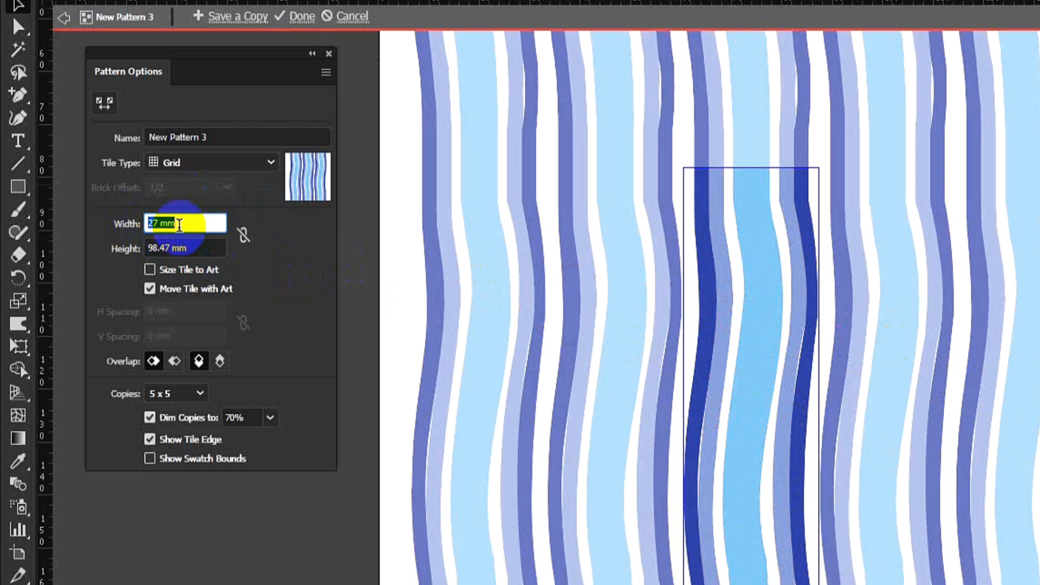
type("30")
key("Return")
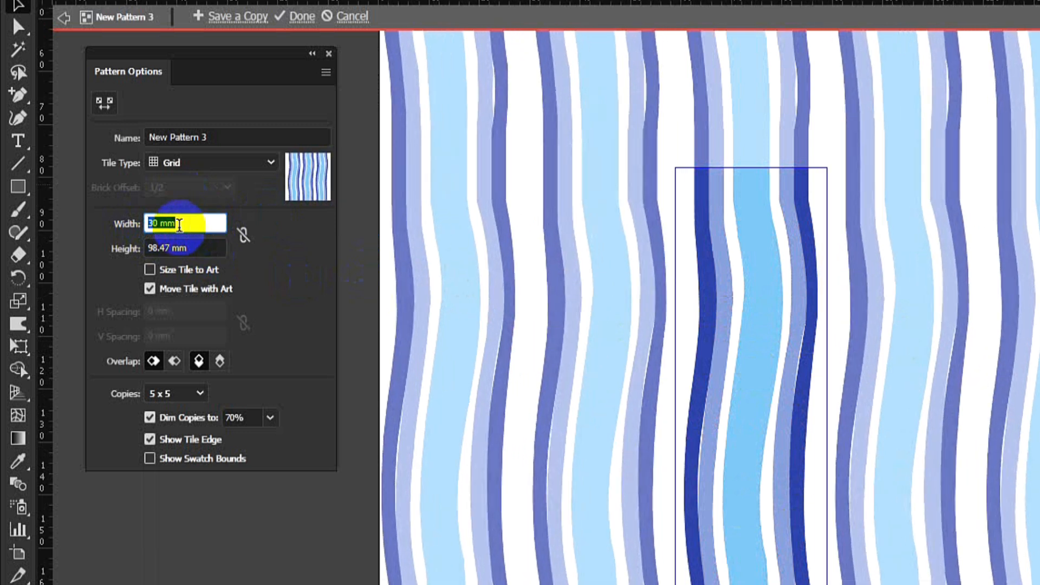
key("Up")
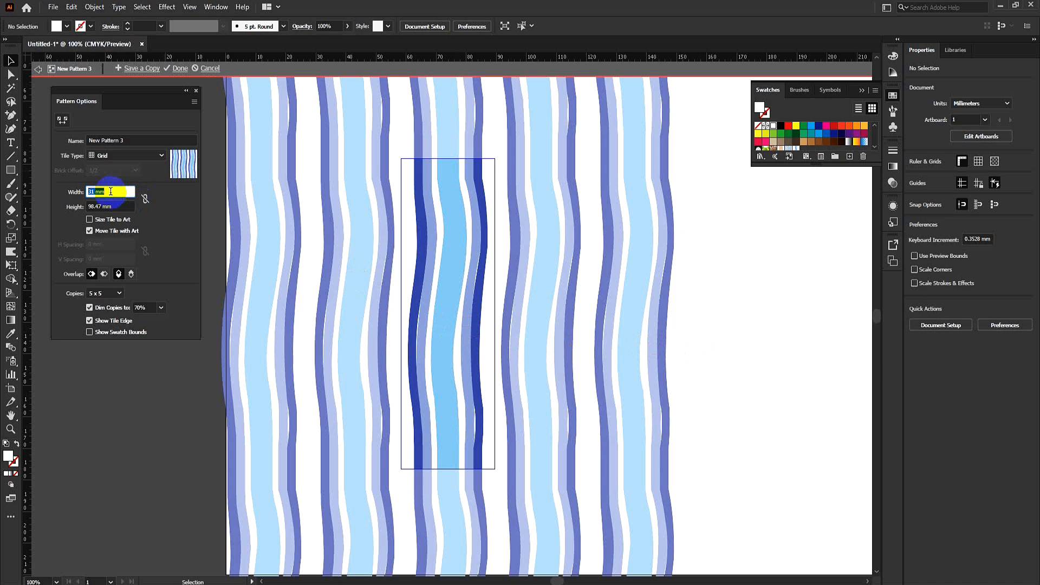
double_click(674, 333)
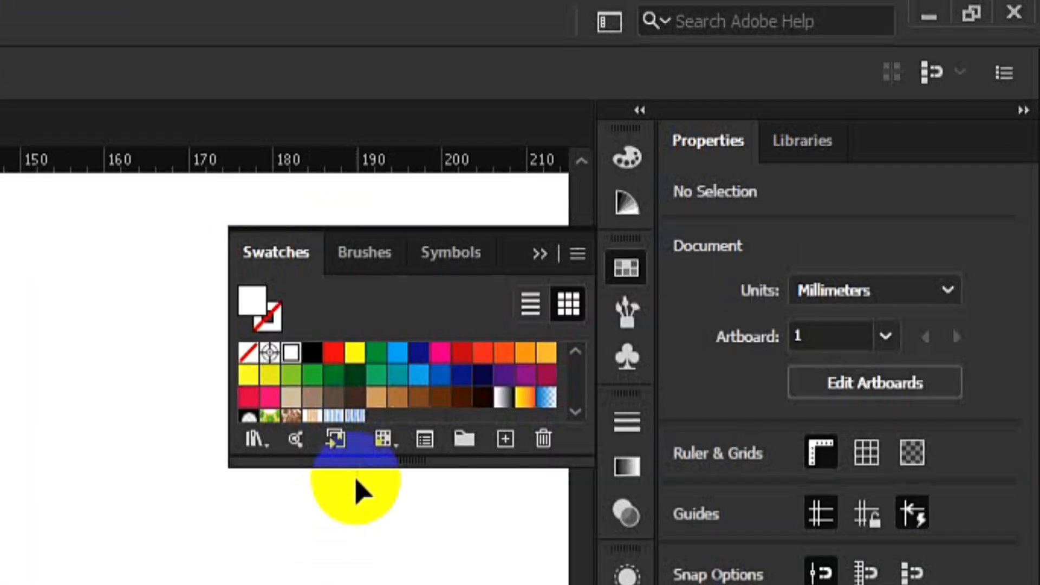
- Enlarge the Swatches panel to show all swatches and move the wavy strips off the artboard onto the pasteboard beside it
left_click_drag(360, 462, 359, 546)
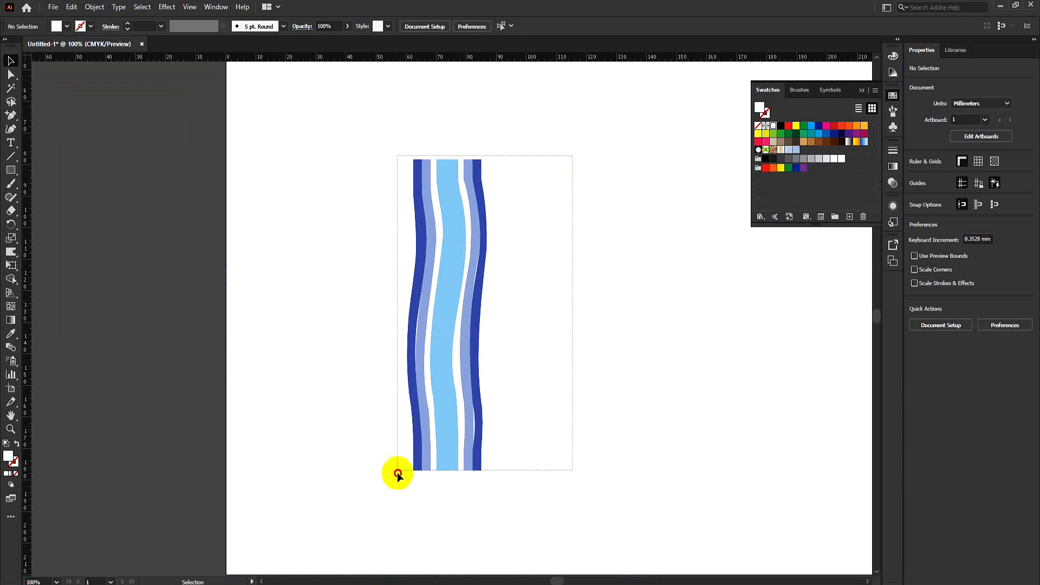
left_click_drag(397, 473, 398, 471)
left_click(529, 377)
mouse_move(456, 313)
left_mouse_down()
mouse_move(432, 457)
mouse_move(278, 429)
mouse_move(119, 428)
left_mouse_up()
- Draw a rectangle about 210 by 153 mm over the emptied artboard area and fill it with the new wavy stripe pattern
left_click_drag(230, 80, 862, 562)
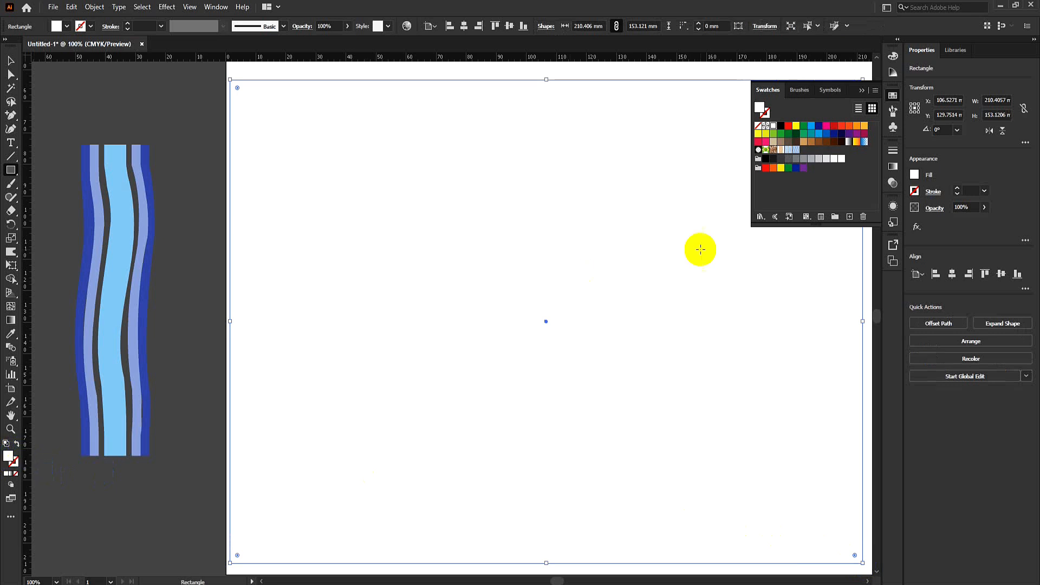
left_click(796, 155)
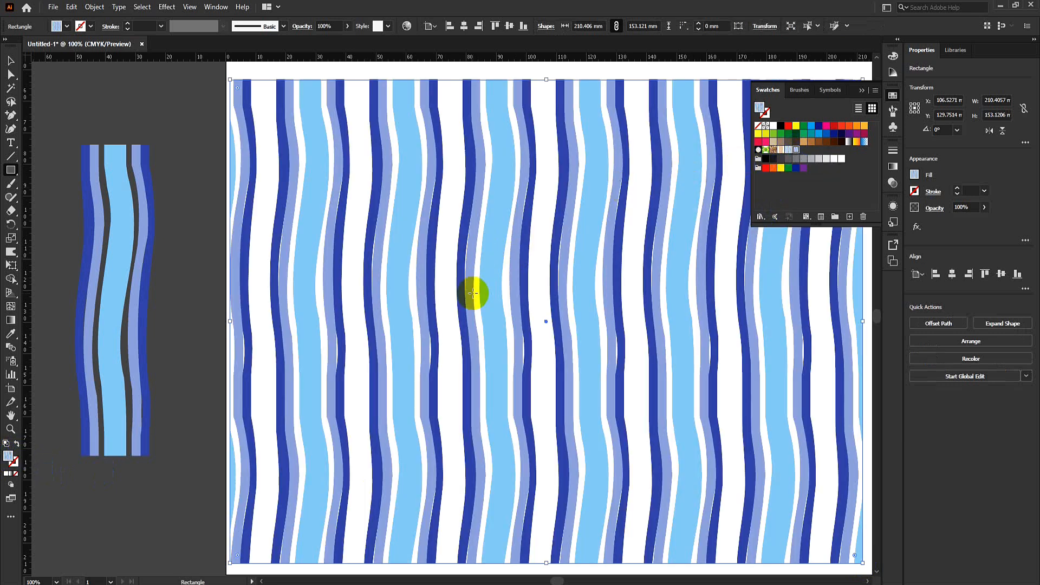
scroll(471, 305, "down", 3)
scroll(469, 313, "up", 4)
scroll(468, 316, "down", 2)
scroll(469, 316, "up", 1)
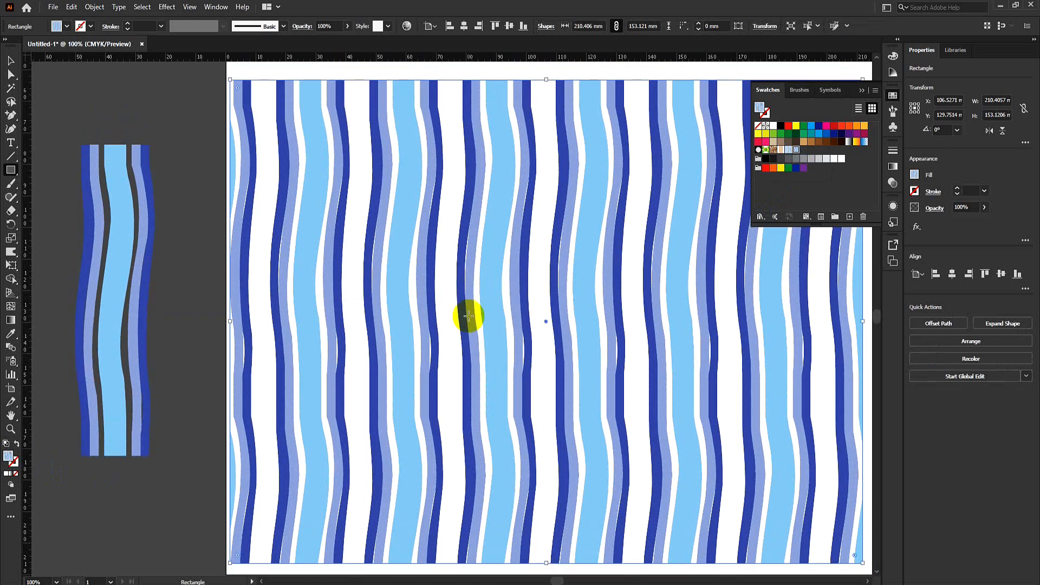
- Open the Scale transformation for the rectangle and set it to transform patterns only, not objects
right_click(441, 292)
mouse_move(477, 491)
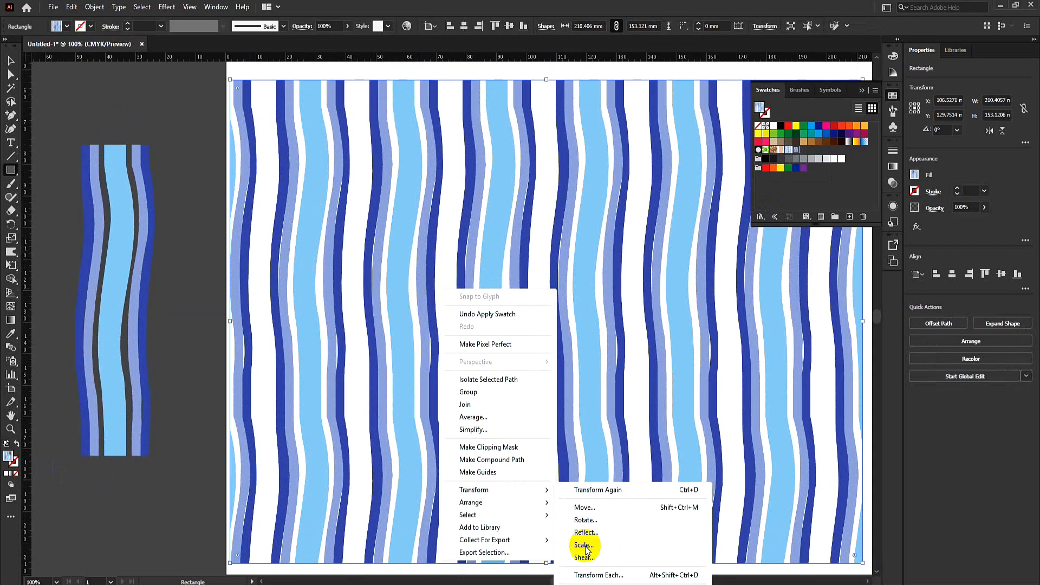
left_click(500, 474)
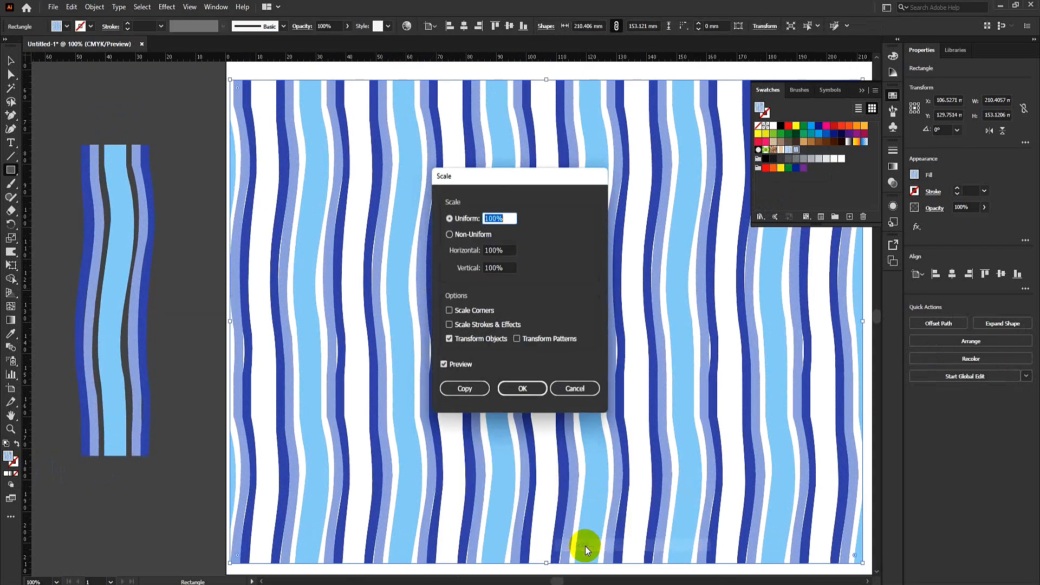
left_click_drag(499, 179, 167, 162)
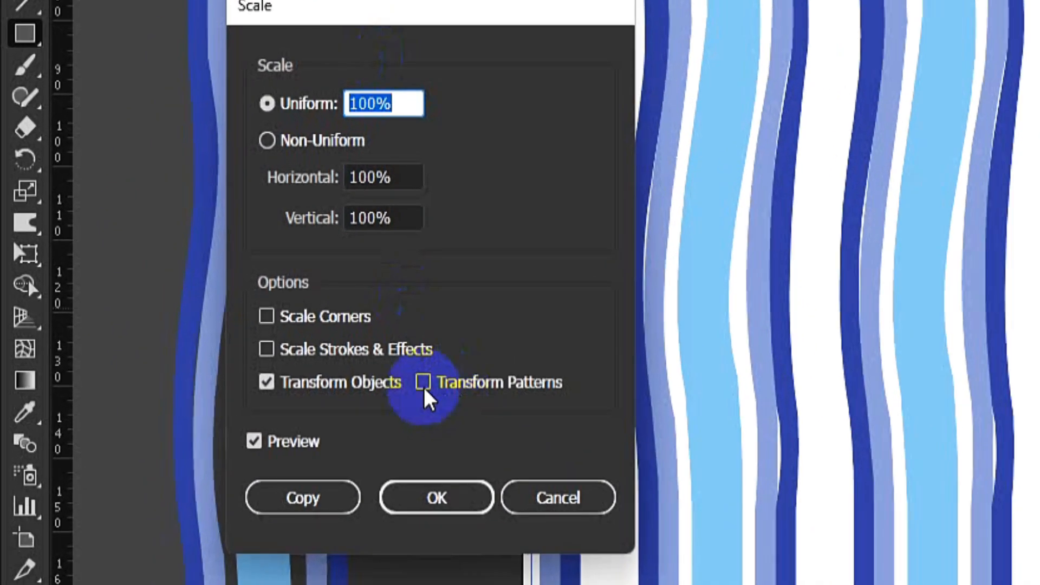
left_click(423, 383)
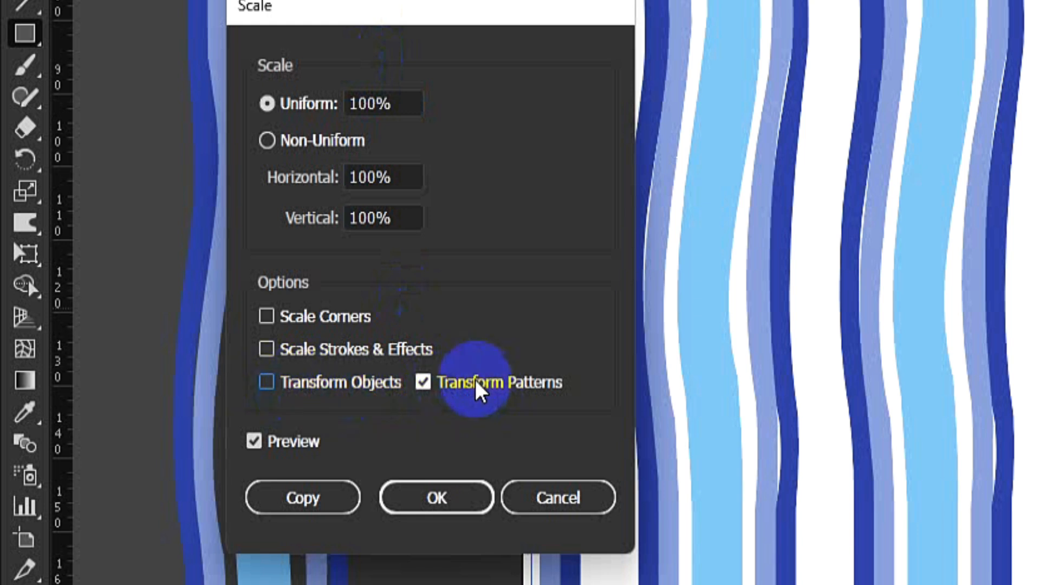
- Scale the rectangle's pattern fill uniformly to 20%
double_click(372, 100)
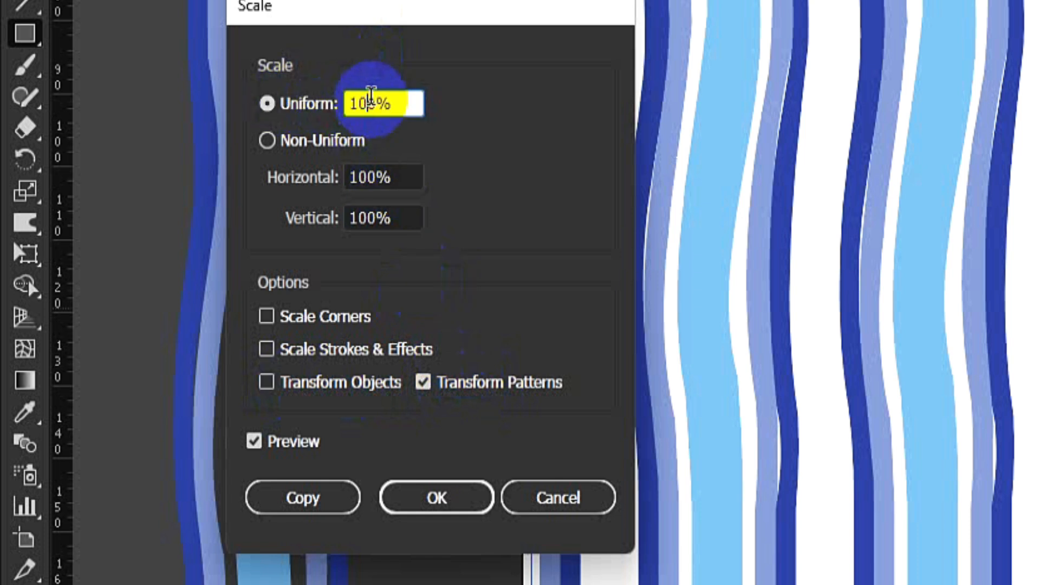
key("Down")
key("Down")
key("Down")
key("Down")
key("Down")
key("Down")
key("Down")
key("Down")
key("Down")
key("Down")
key("Down")
key("Down")
key("Down")
key("Down")
key("Down")
key("Down")
key("Down")
key("Down")
key("Down")
key("Down")
key("Down")
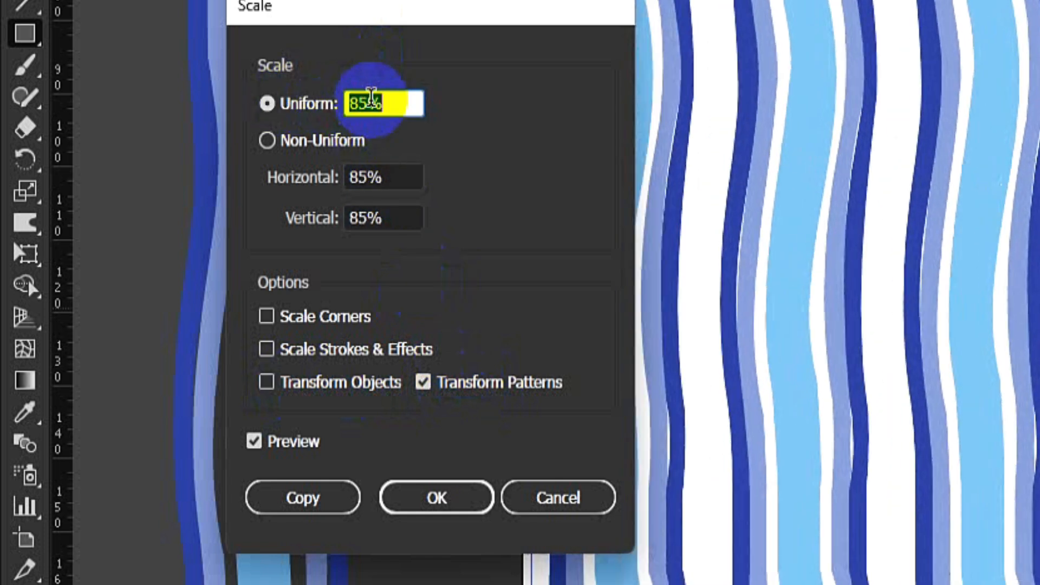
key("Down")
key("Down")
key("Down")
key("Down")
key("Down")
key("Down")
key("Down")
key("Down")
key("Down")
key("Down")
key("Down")
key("Down")
key("Down")
key("Down")
key("Down")
key("Down")
key("Down")
key("Down")
key("Down")
key("Down")
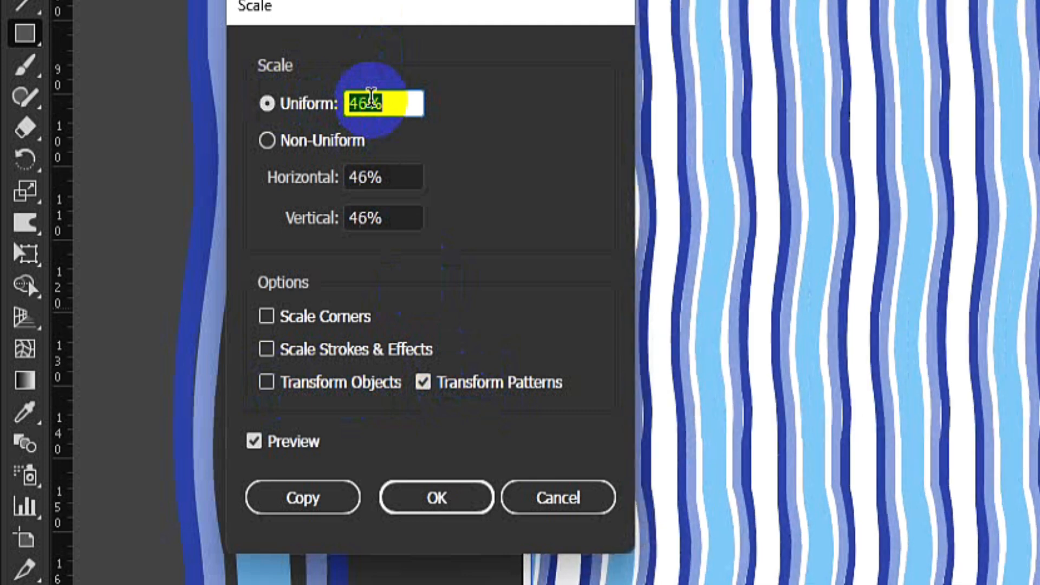
key("Down")
key("Down")
key("Down")
key("Down")
key("Down")
key("Down")
key("Down")
key("Down")
key("Down")
key("Down")
key("Down")
key("Down")
key("Down")
key("Down")
key("Down")
key("Down")
key("Down")
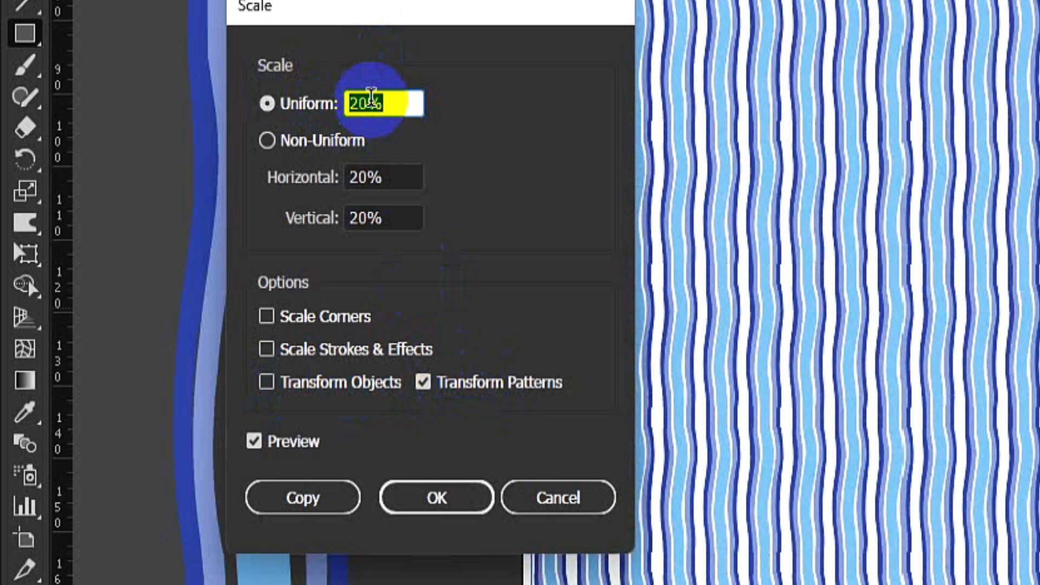
left_click(474, 500)
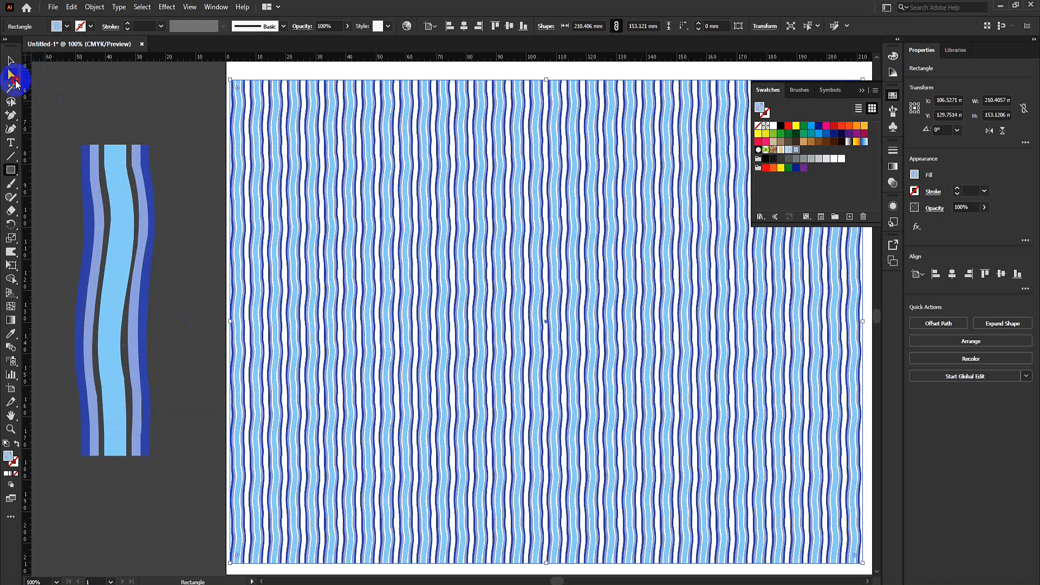
- Deselect the rectangle and examine its scaled stripe pattern at 600% in several areas for a seamless repeat
left_click(12, 76)
left_click(140, 139)
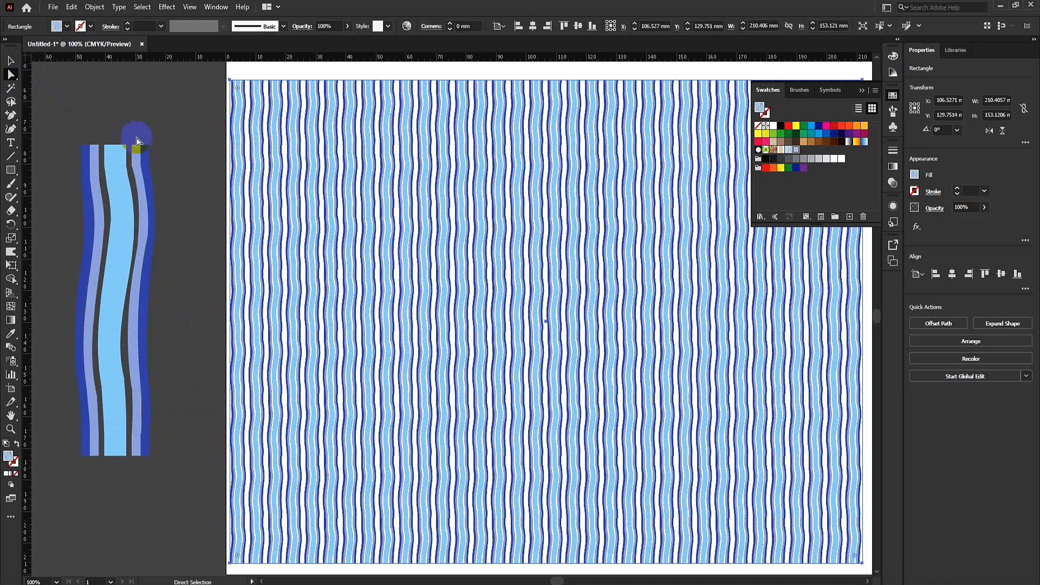
left_click(396, 324)
left_click(464, 330)
left_click(464, 330)
left_click(464, 330)
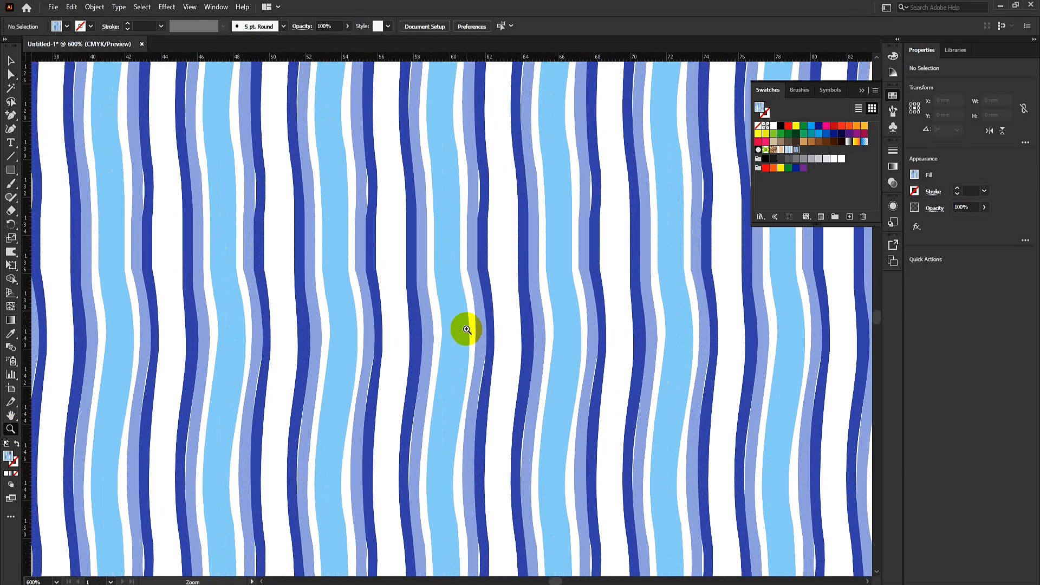
left_click_drag(594, 311, 399, 318)
left_click_drag(407, 185, 436, 447)
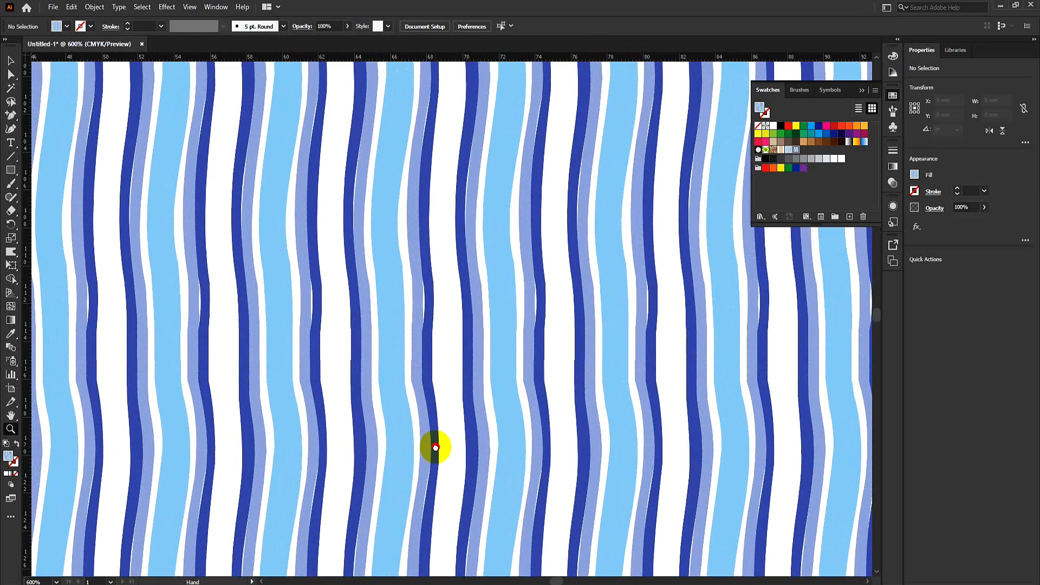
left_click_drag(394, 197, 547, 266)
left_click_drag(505, 344, 506, 139)
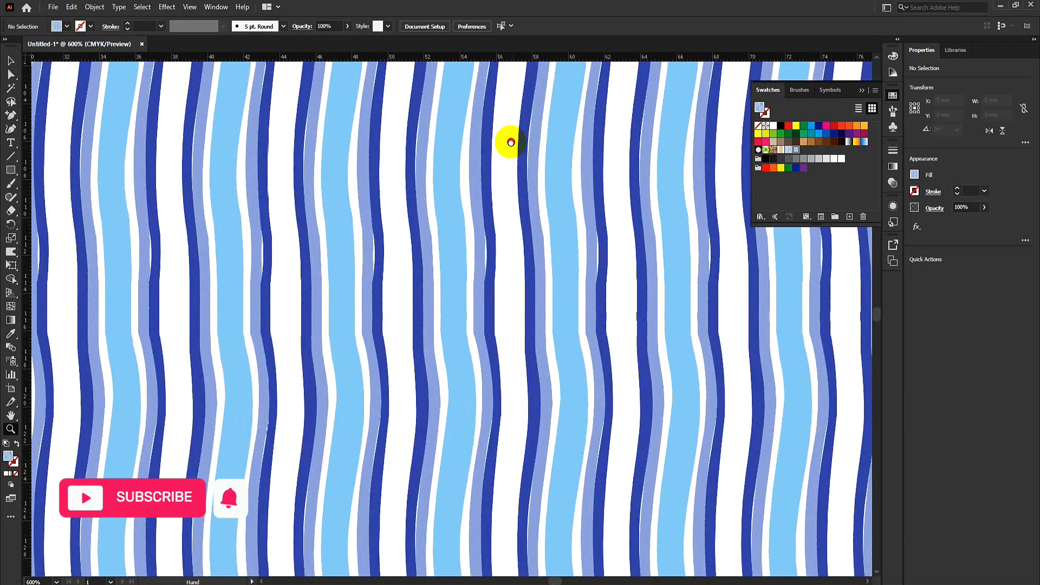
left_click_drag(477, 378, 457, 178)
left_click_drag(513, 405, 311, 295)
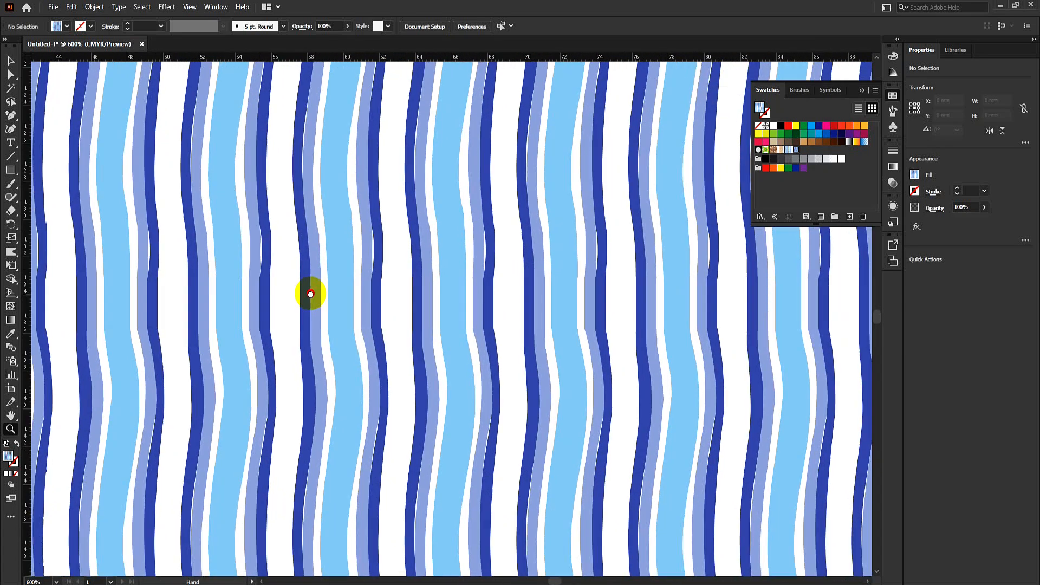